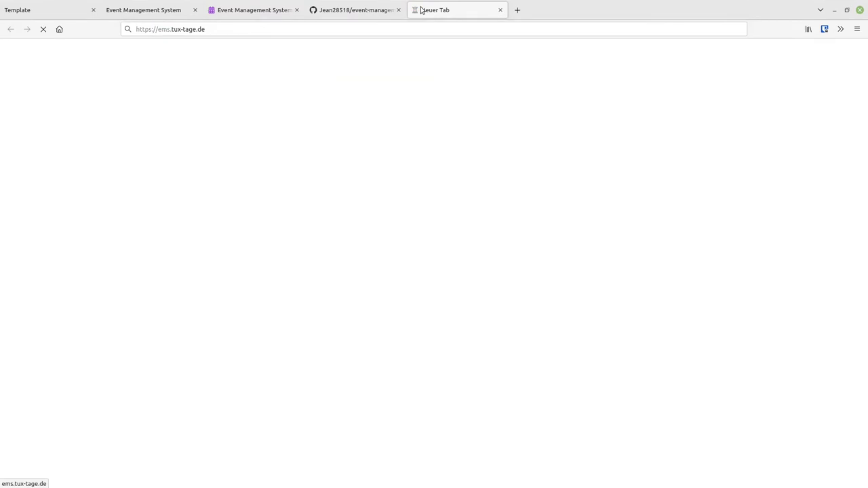
Close the live ems.tux-tage.de tab to land on the localhost login page in fullscreen
key("F11")
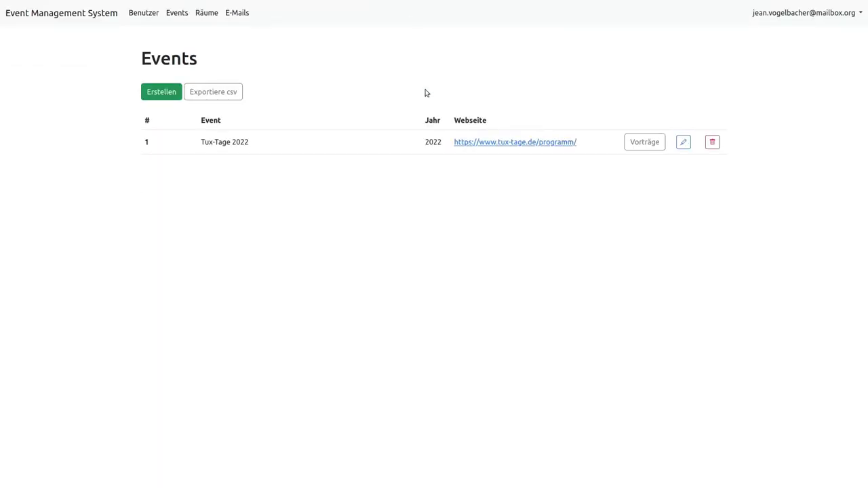
key("F11")
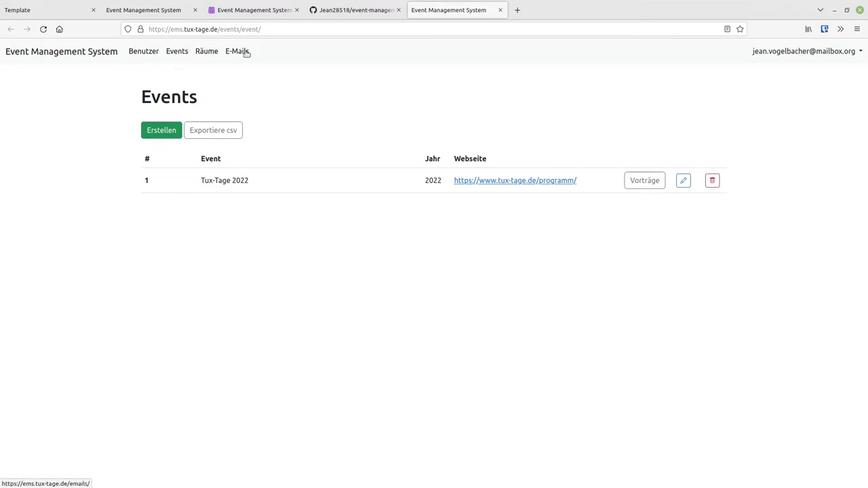
key("F11")
key("F11")
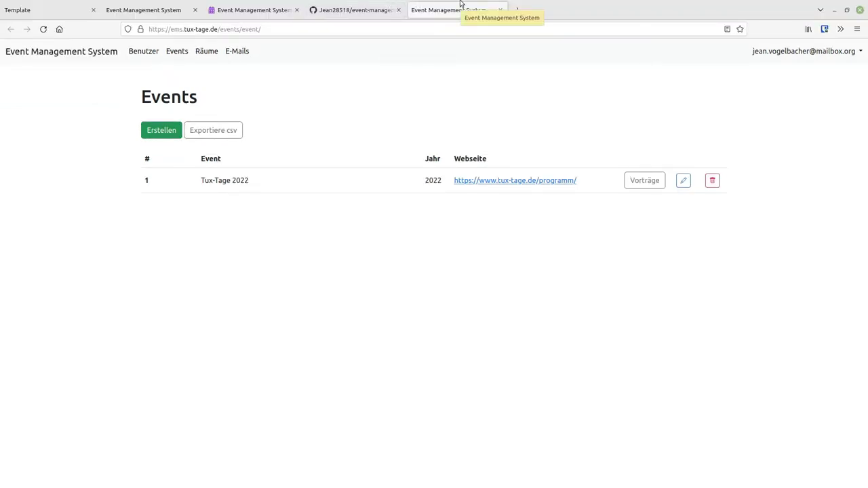
middle_click(461, 5)
mouse_move(249, 3)
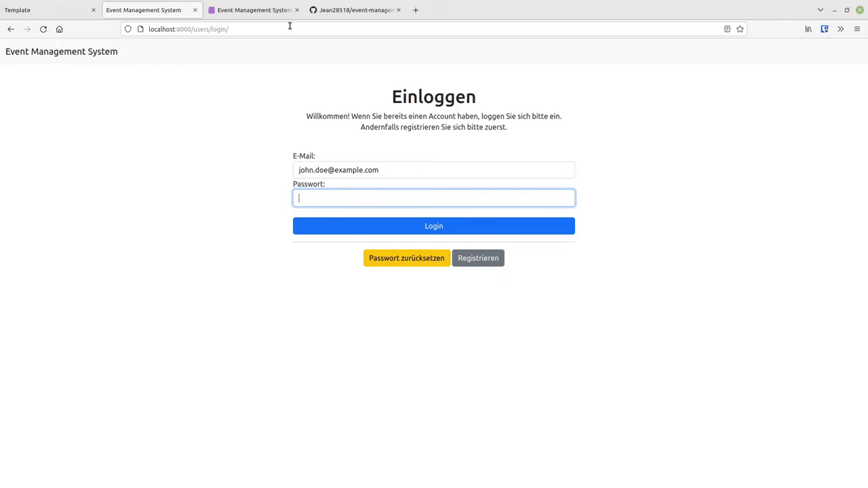
Log in to the local instance with the account password to reach the Events list
key("F11")
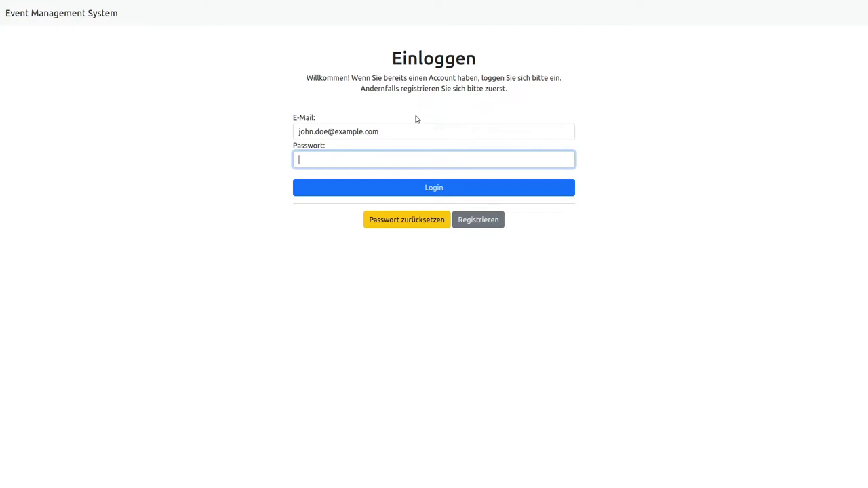
type("password")
left_click(378, 190)
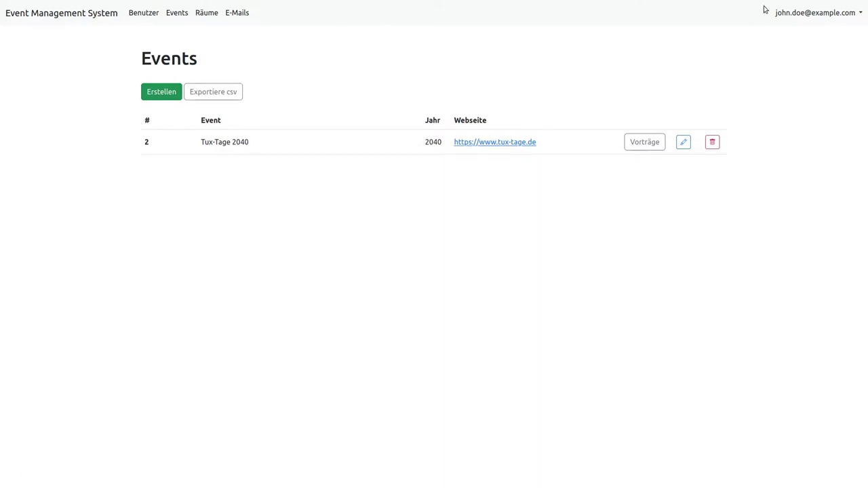
Open the Bearbeite Benutzerprofil page from the account menu
left_click(792, 12)
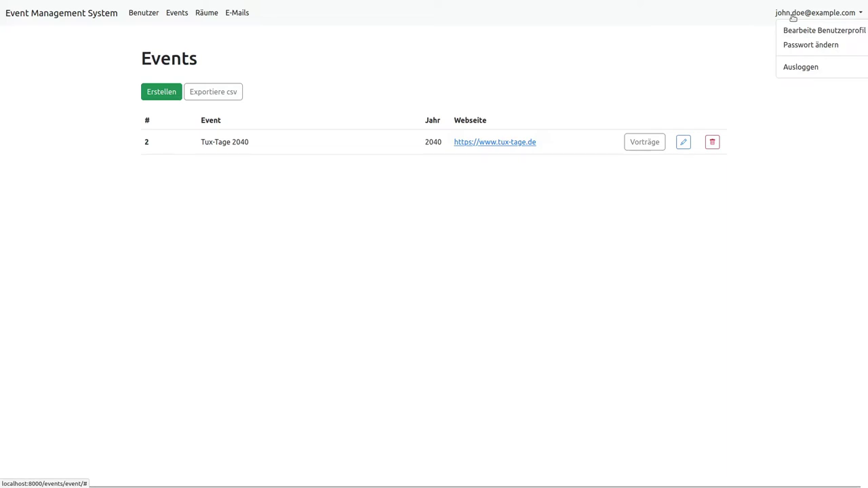
left_click(796, 35)
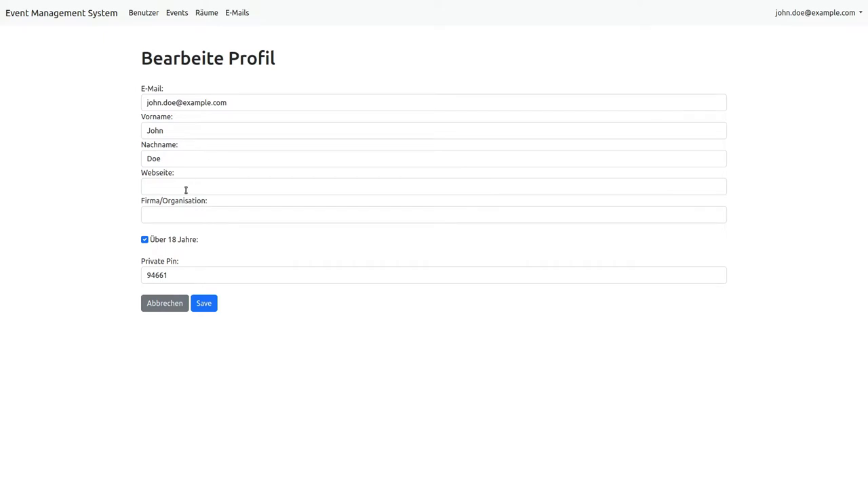
mouse_move(797, 5)
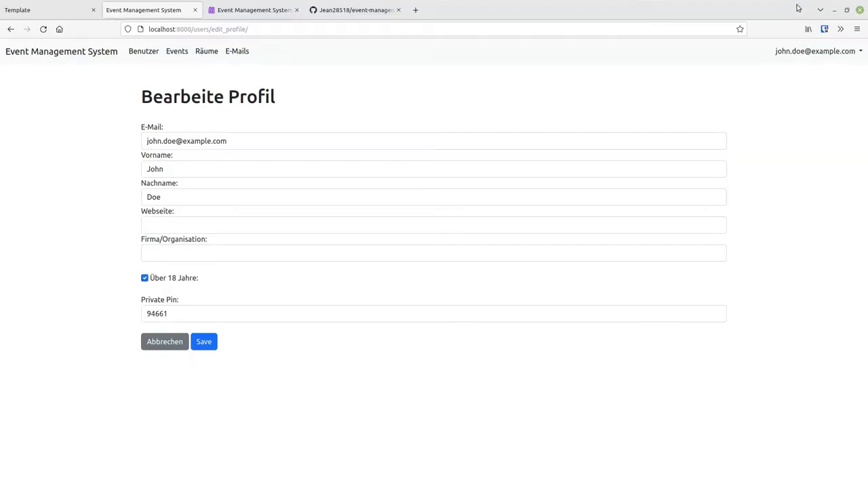
Check the Passwort ändern page, then bring up the Benutzer list of accounts
left_click(814, 51)
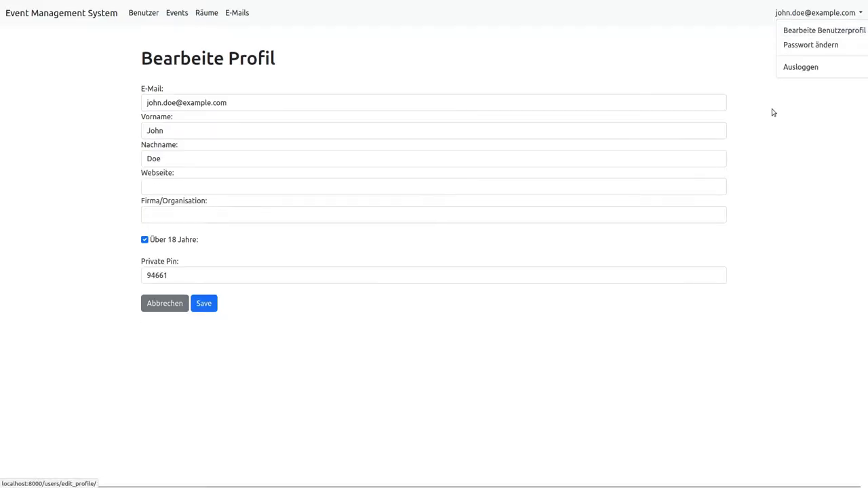
left_click(814, 52)
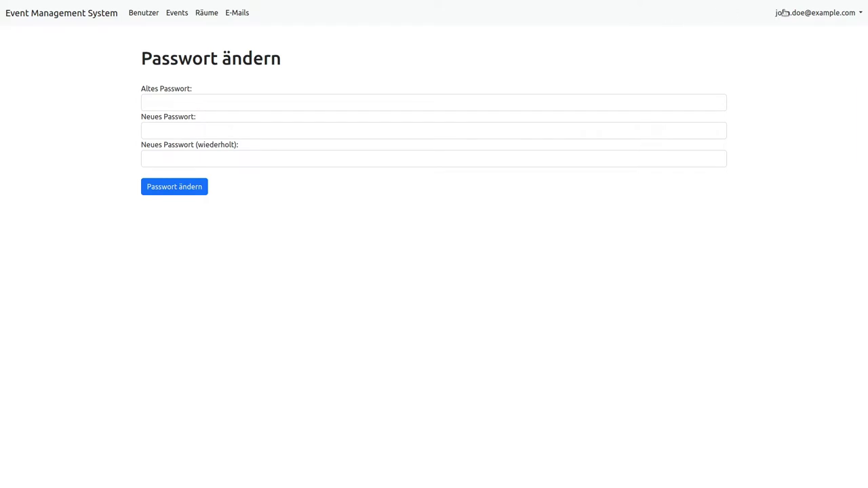
left_click(777, 13)
left_click(139, 14)
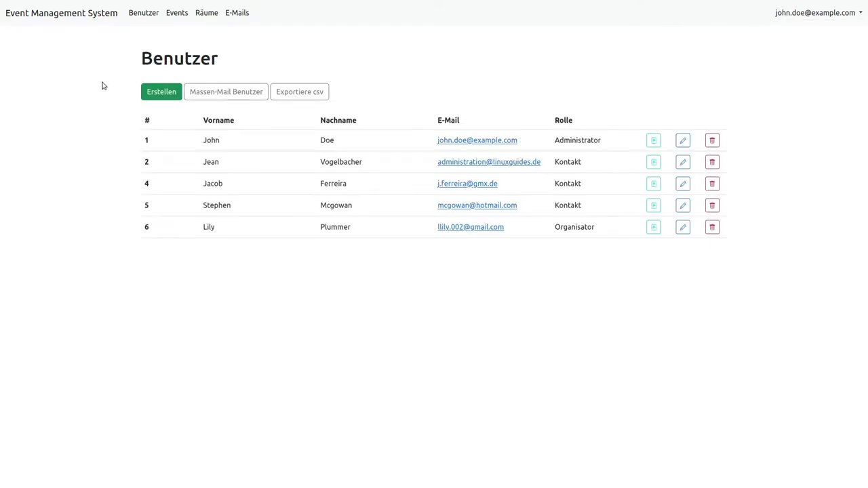
key("alt+Tab")
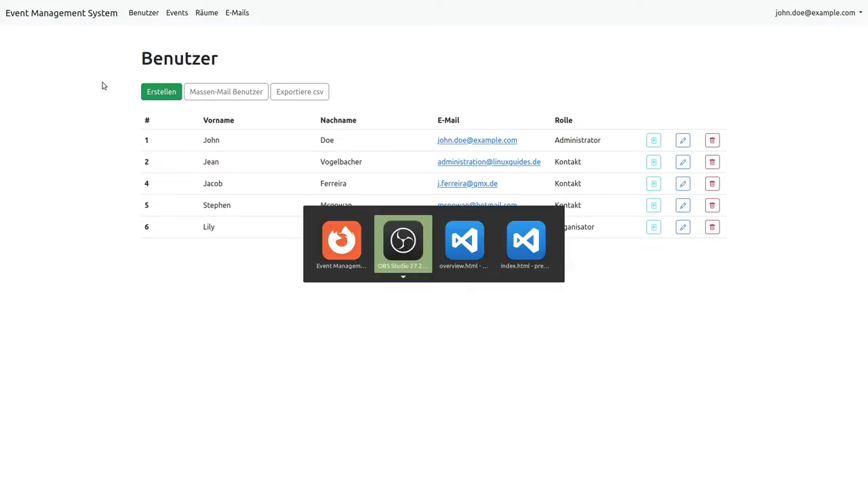
left_click(341, 240)
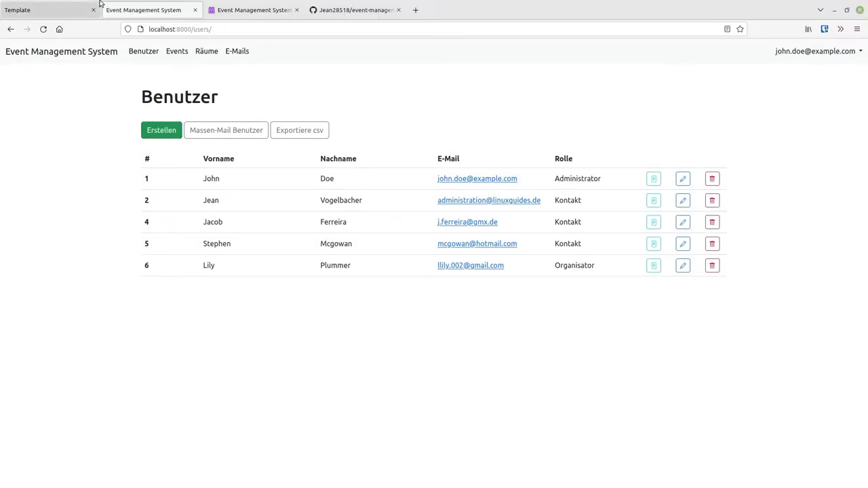
left_click(43, 7)
key("f")
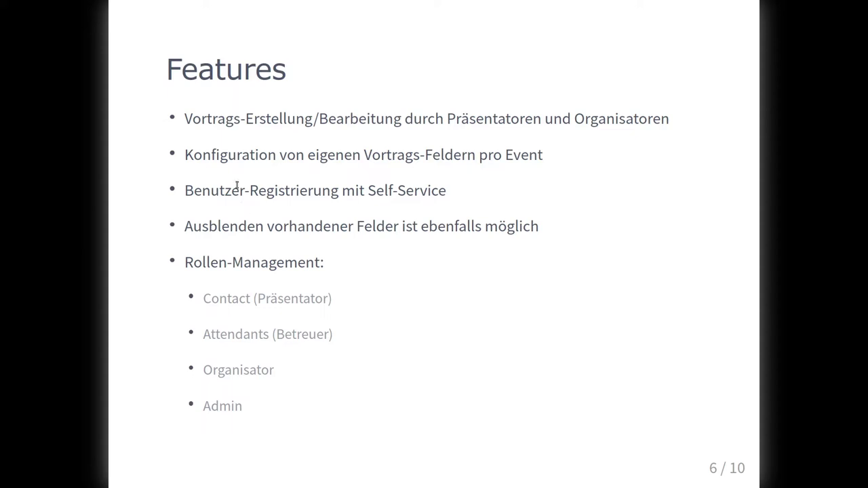
mouse_move(149, 3)
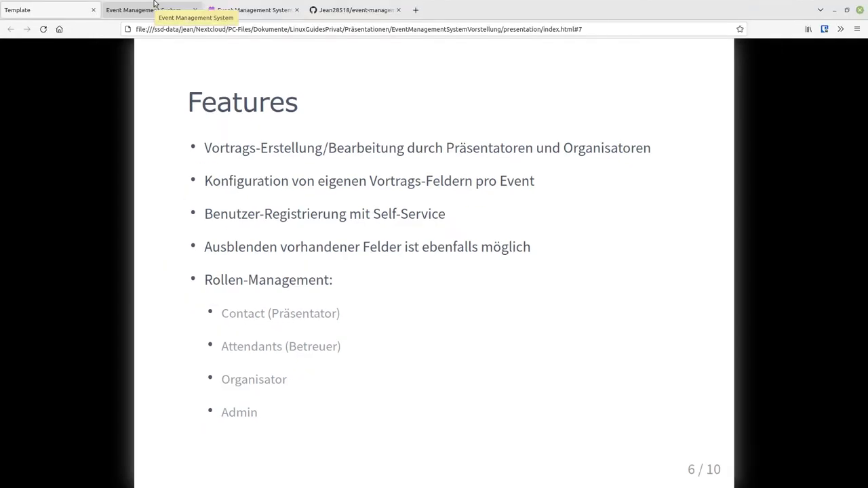
left_click(155, 3)
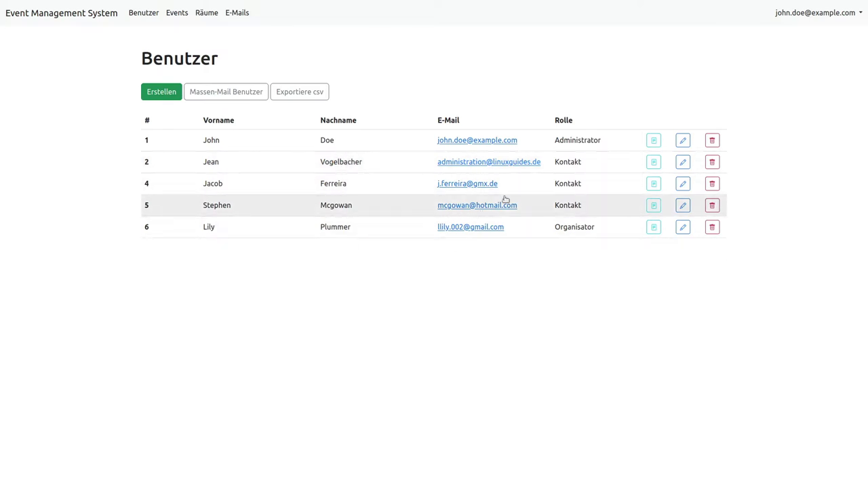
In a new private window, load localhost:8000 fullscreen and start a talk submission via Einreichen
mouse_move(708, 2)
left_click(857, 29)
left_click(773, 95)
type("localhost:42")
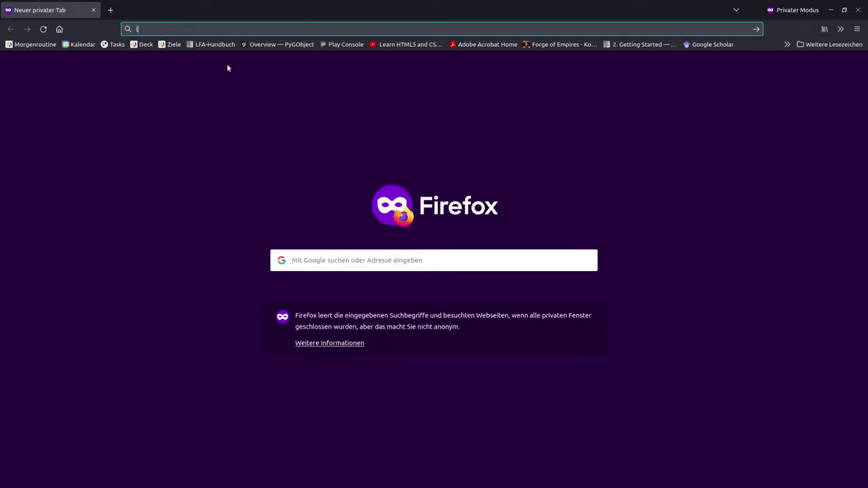
key("BackSpace")
key("BackSpace")
type("8000")
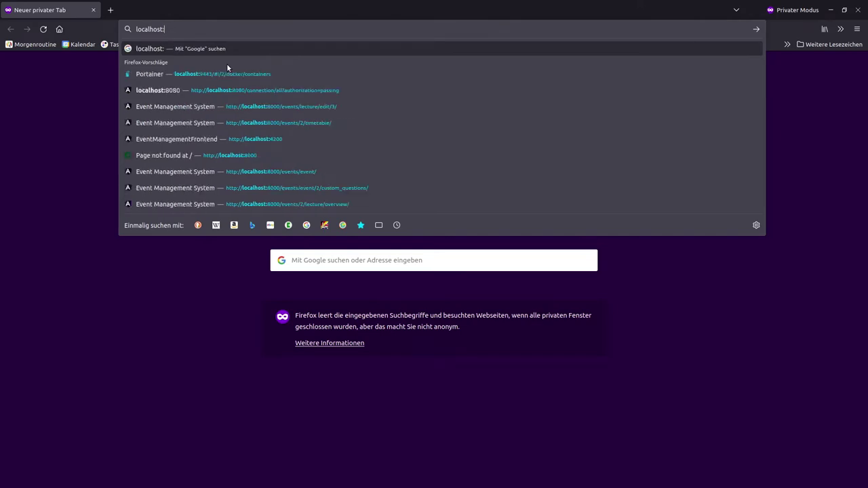
key("Return")
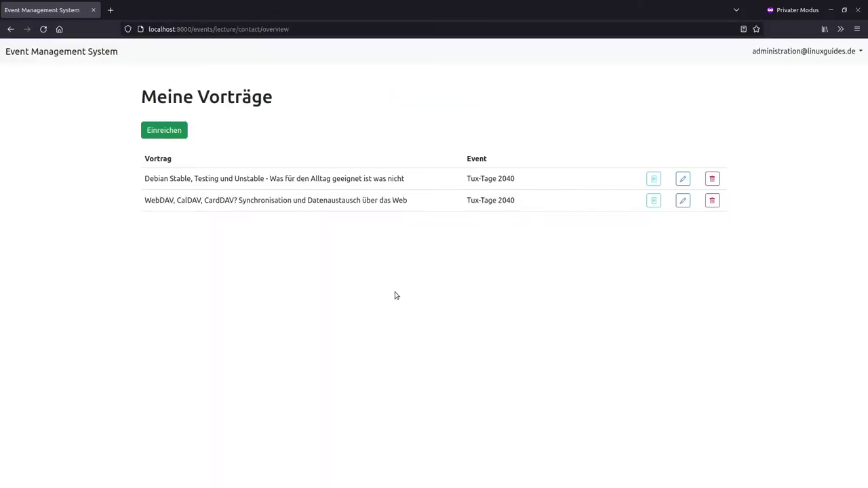
key("F11")
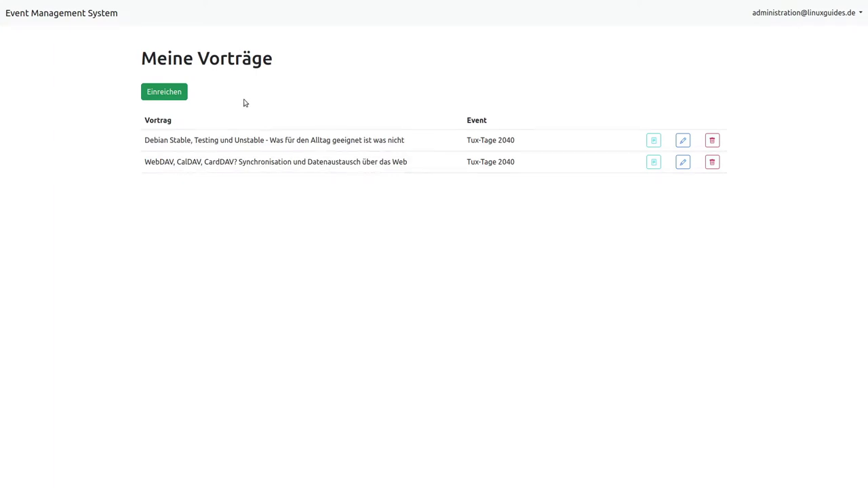
left_click(180, 97)
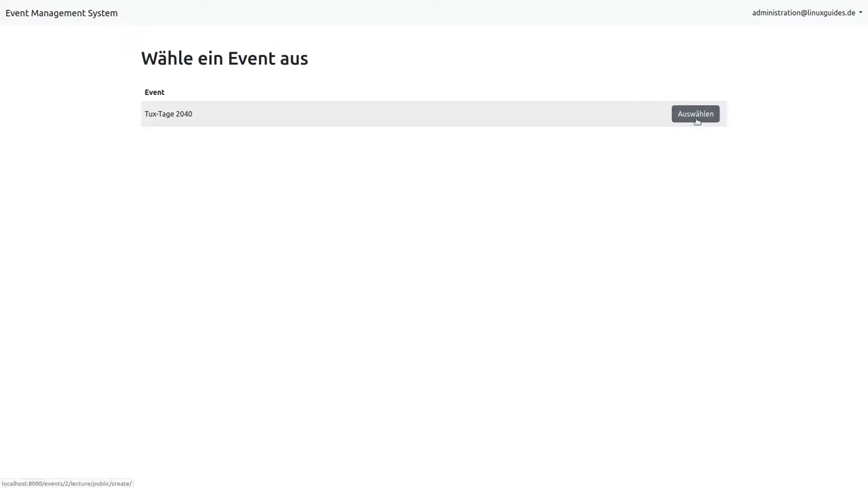
Choose Tux-Tage 2040, reuse a previous talk title, and enter the description 'Test Test'
left_click(696, 117)
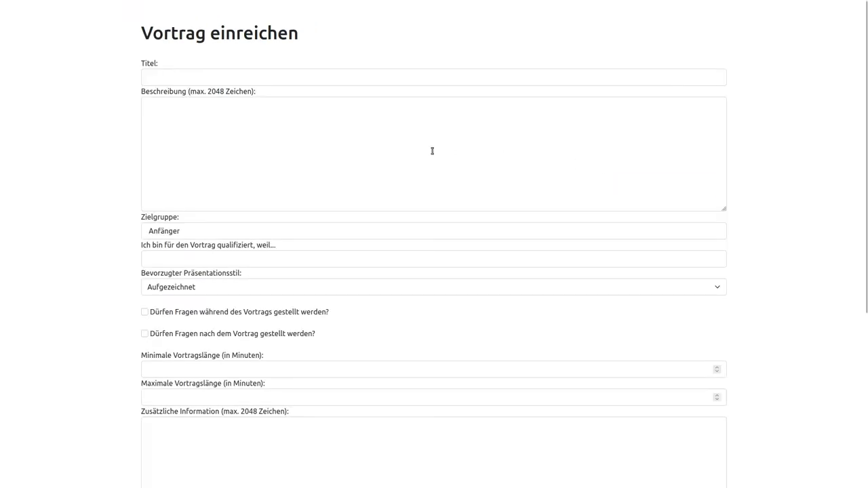
left_click(194, 79)
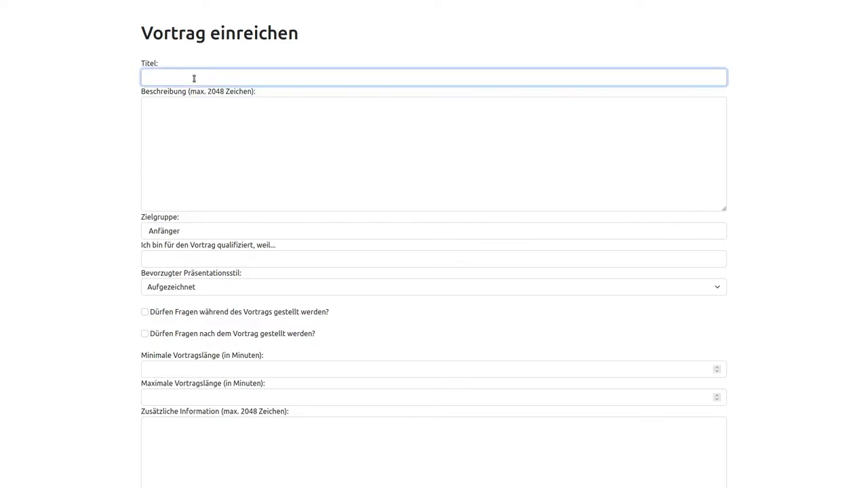
type("T")
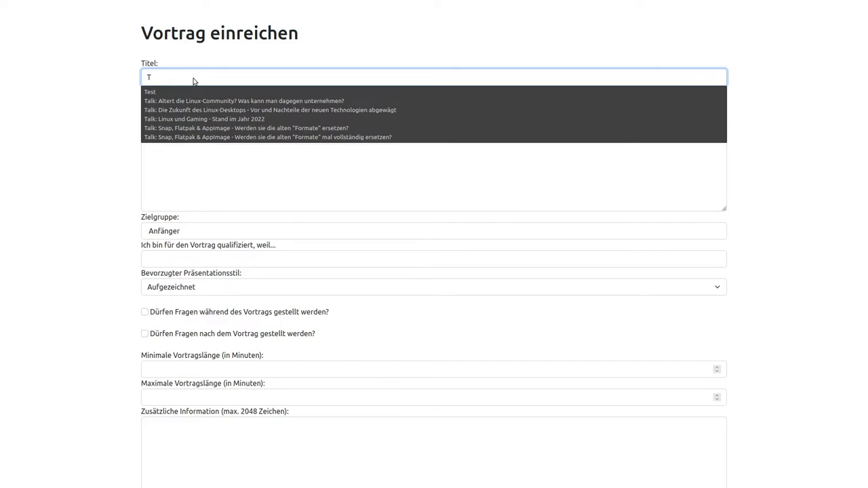
left_click(194, 100)
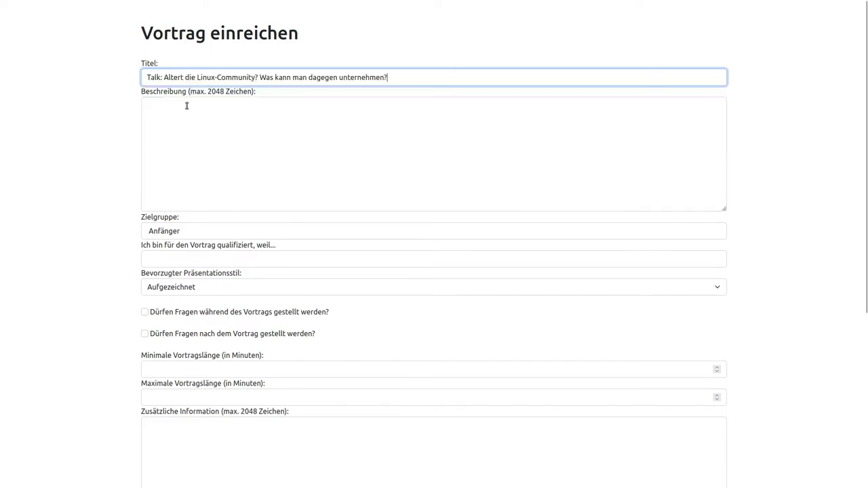
left_click(186, 114)
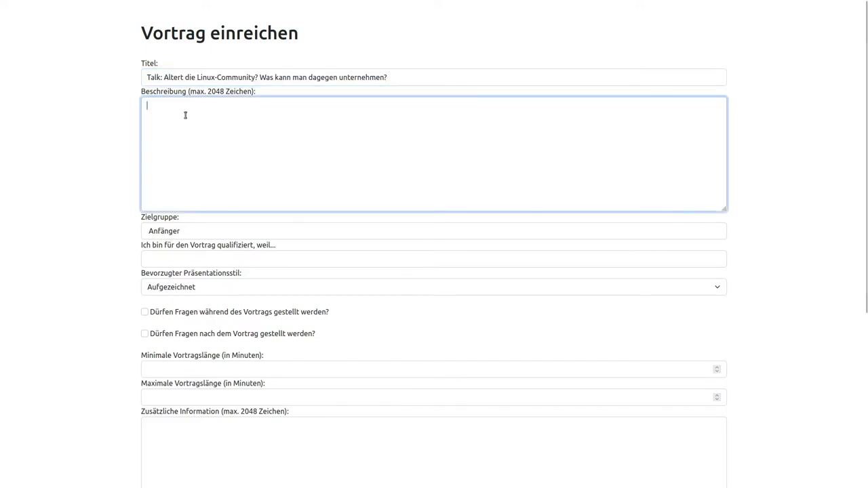
type("B")
key("BackSpace")
type("Test Test")
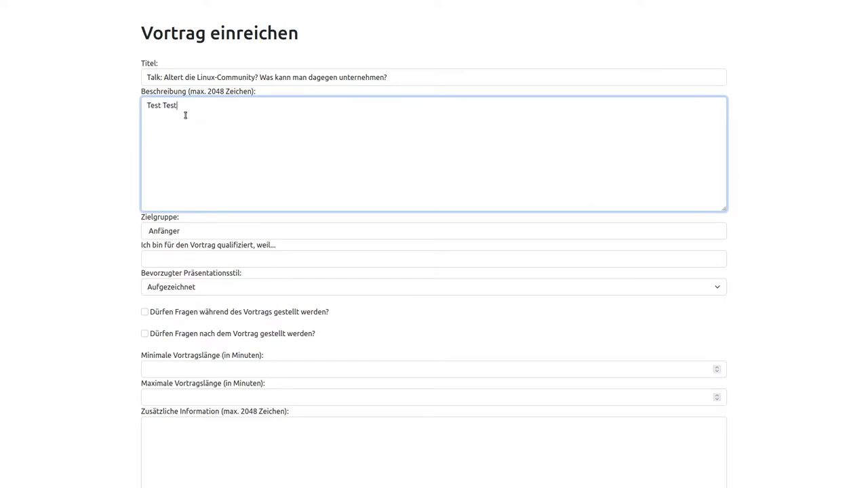
Set target audience Mittel, qualification MX-Nutzer, and presentation style Aufgezeichnet
left_click(185, 235)
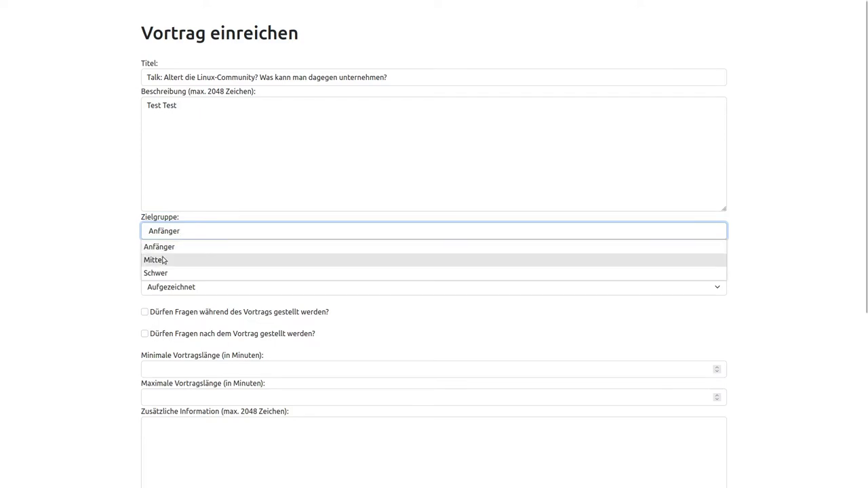
left_click(163, 260)
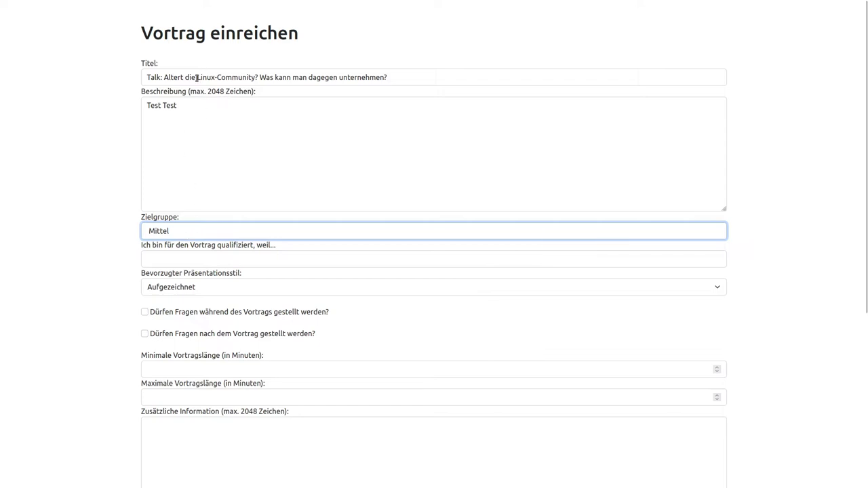
left_click(212, 258)
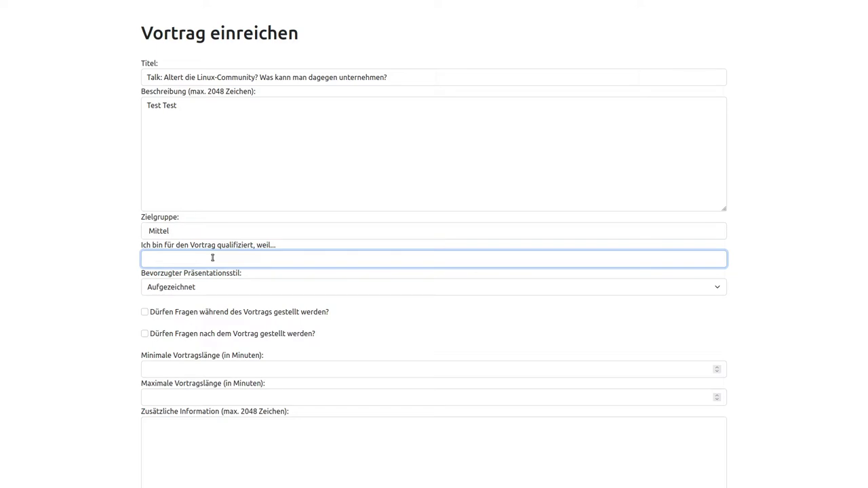
type("...")
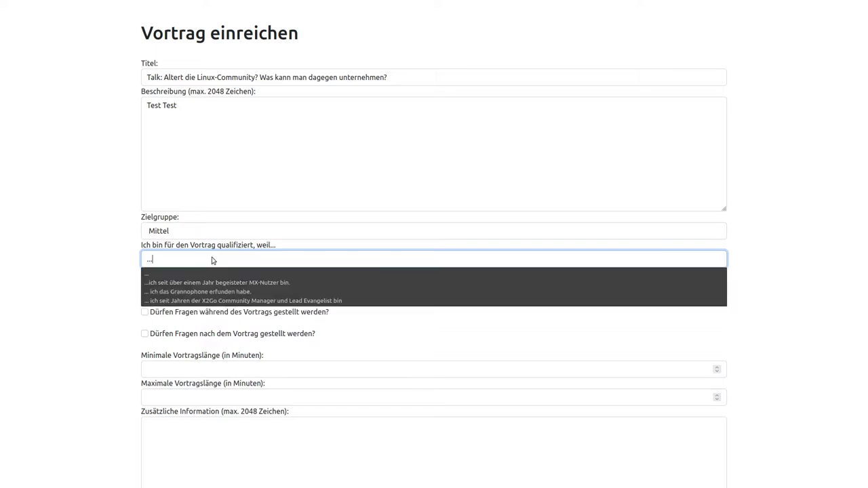
left_click(212, 282)
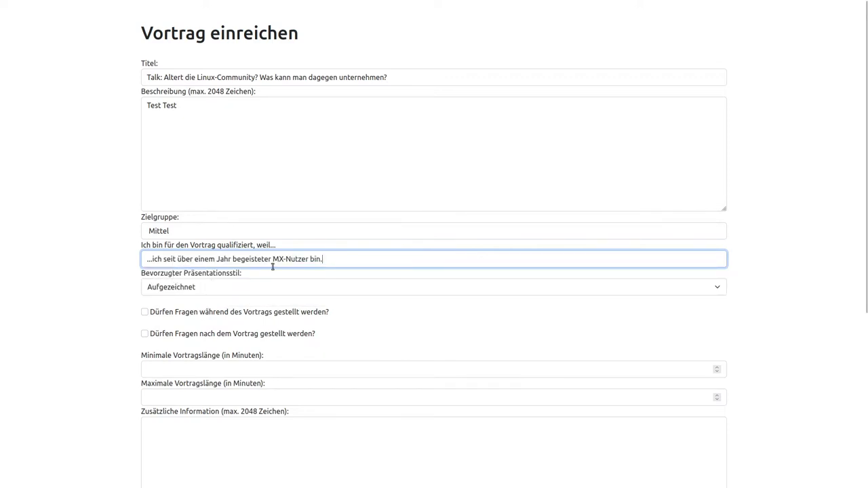
left_click(168, 290)
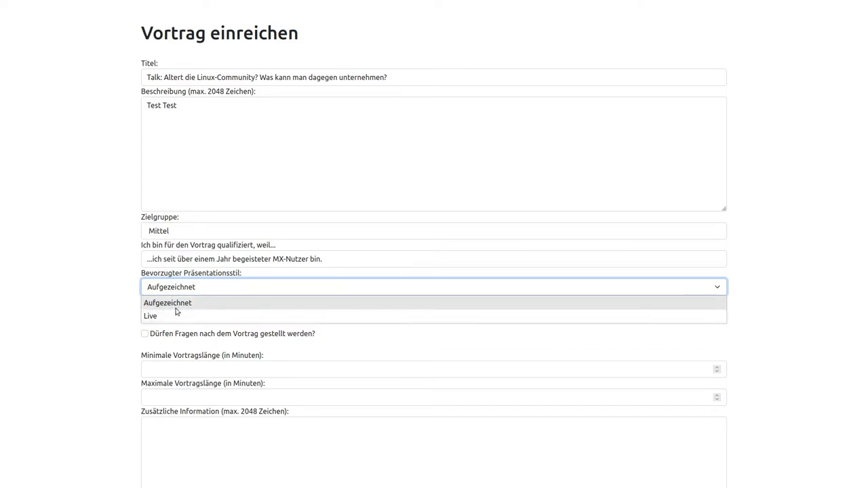
left_click(177, 305)
scroll(131, 296, "down", 1)
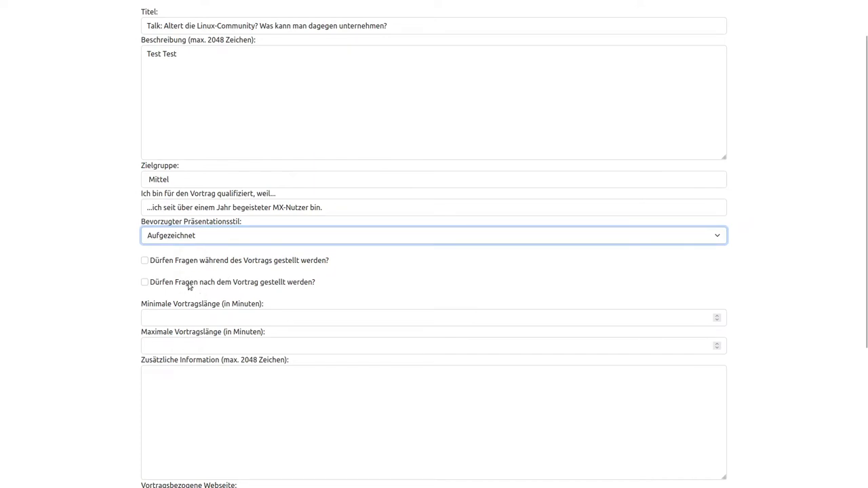
scroll(107, 319, "down", 2)
scroll(198, 263, "up", 1)
left_click(186, 268)
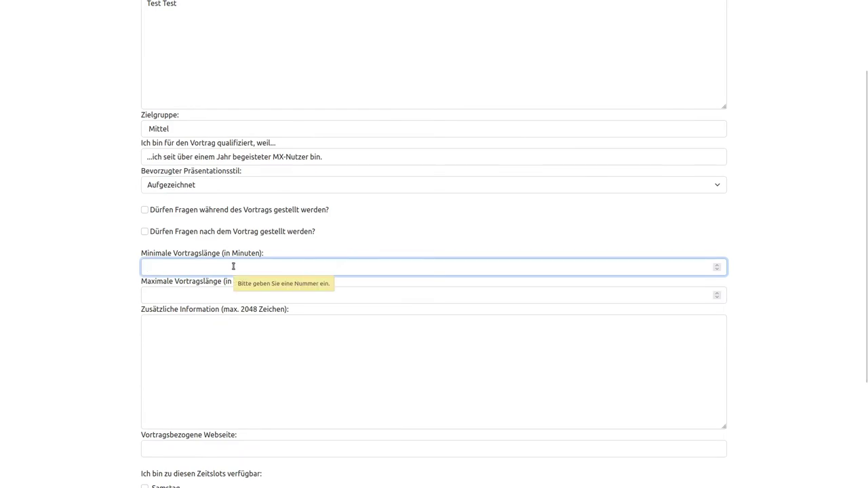
left_click(193, 299)
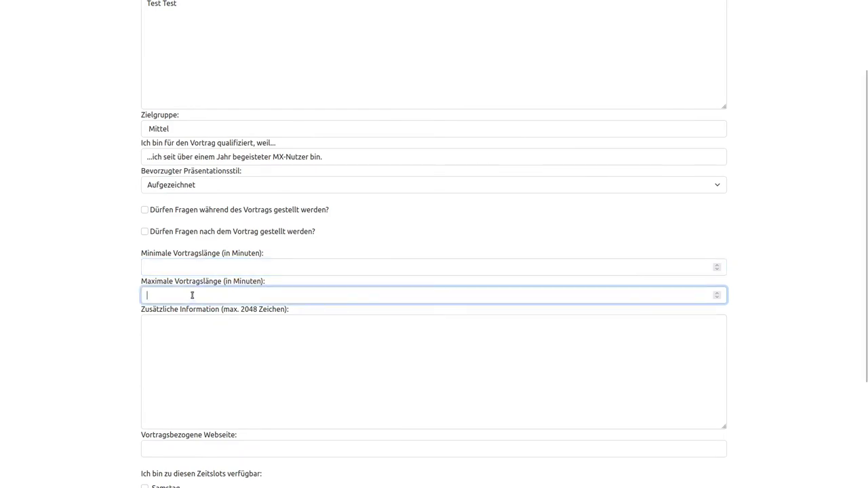
left_click(172, 322)
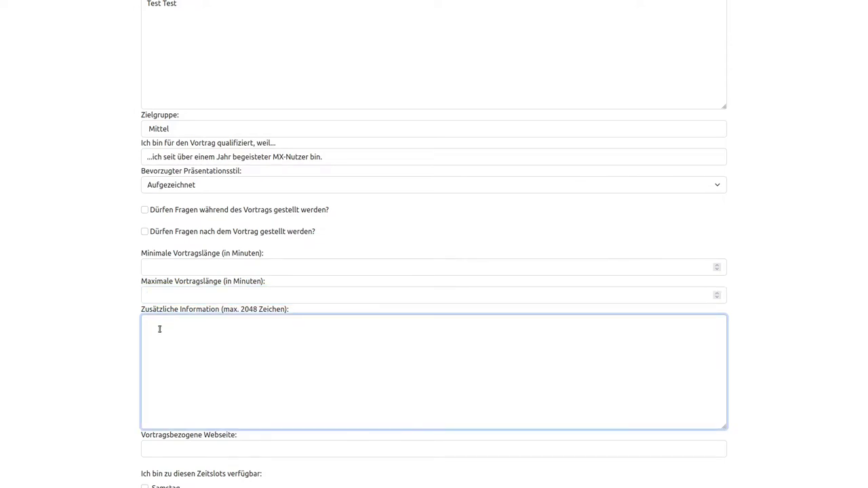
type("Bitte nicht Samstags morgens!")
scroll(170, 325, "down", 1)
left_click(180, 398)
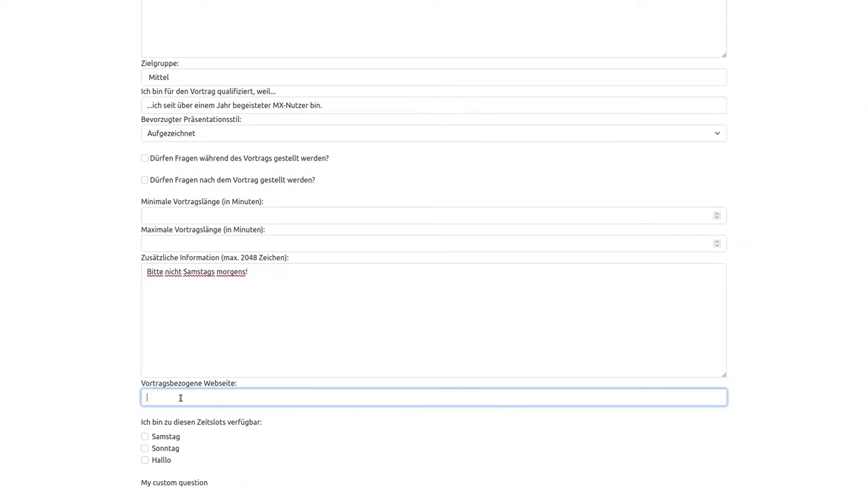
type("ht")
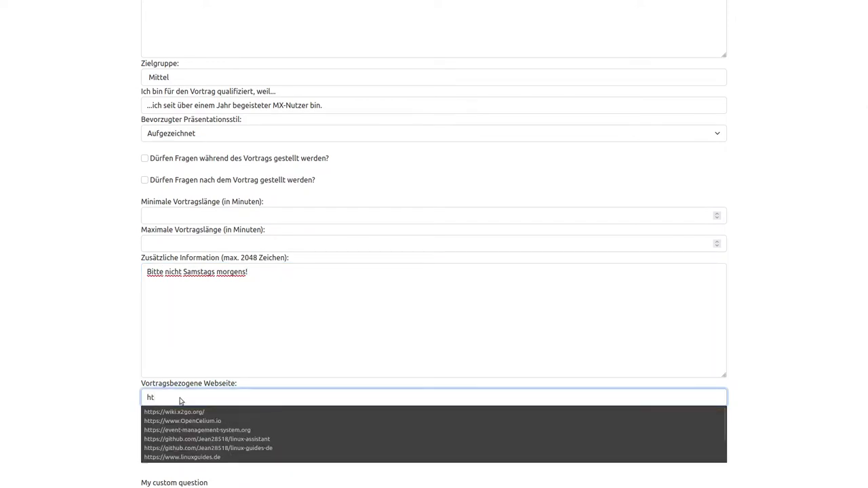
key("Down")
key("Down")
key("Down")
key("Down")
key("Down")
key("Down")
key("Return")
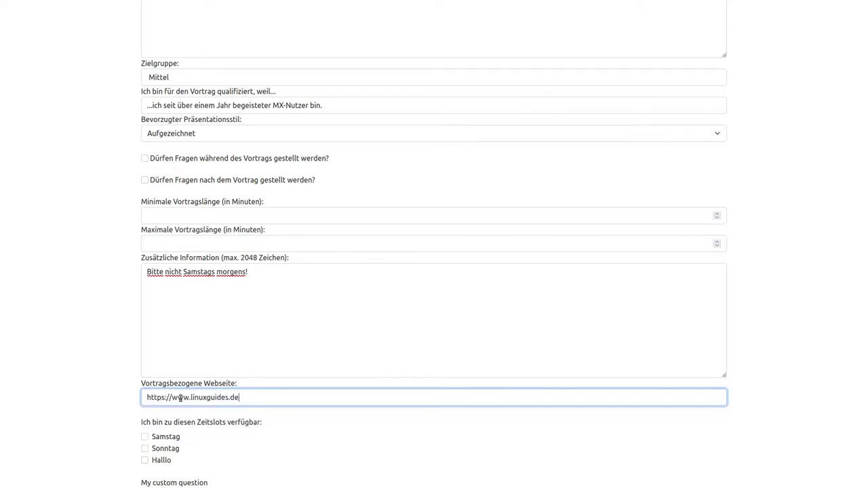
Switch back to the administrator's window and open the Events list
scroll(179, 398, "down", 3)
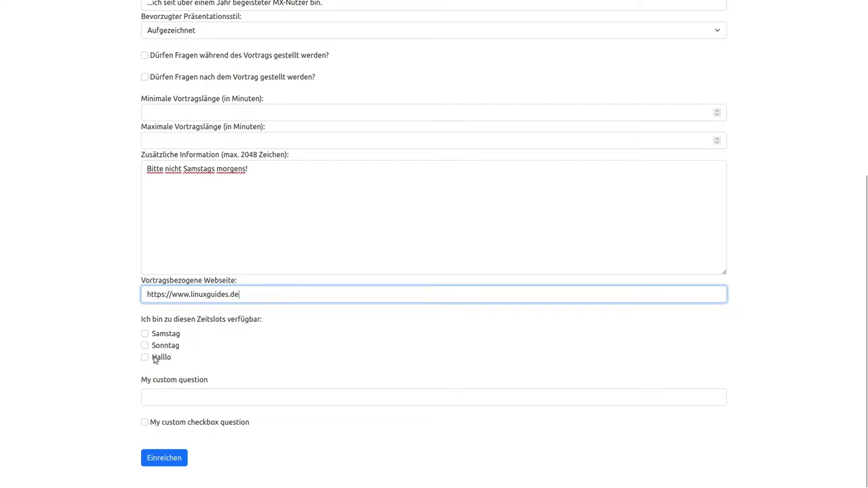
mouse_move(315, 4)
key("alt+Tab")
left_click(175, 14)
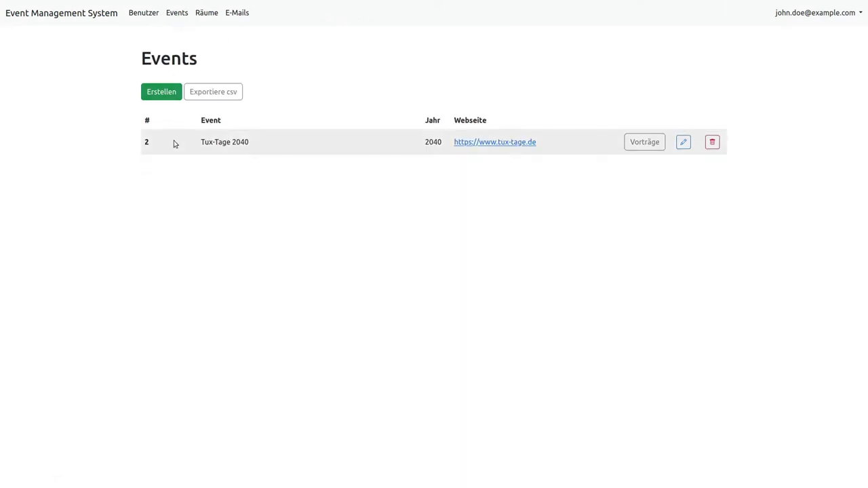
Delete the Halllo slot from Tux-Tage 2040's Zeitslots, leaving Samstag and Sonntag
left_click(683, 142)
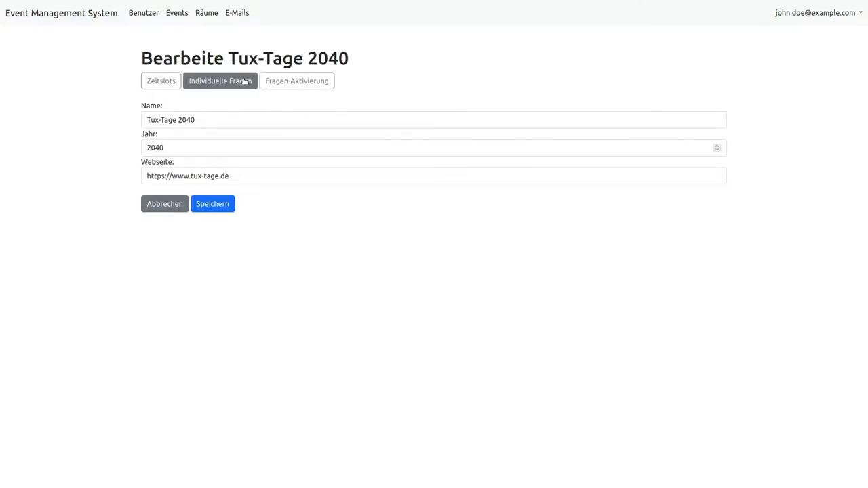
left_click(155, 82)
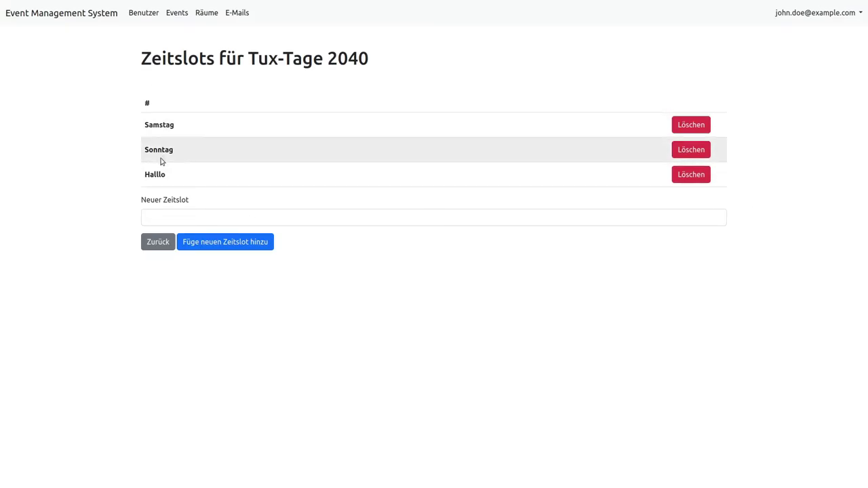
left_click(703, 179)
left_click(236, 194)
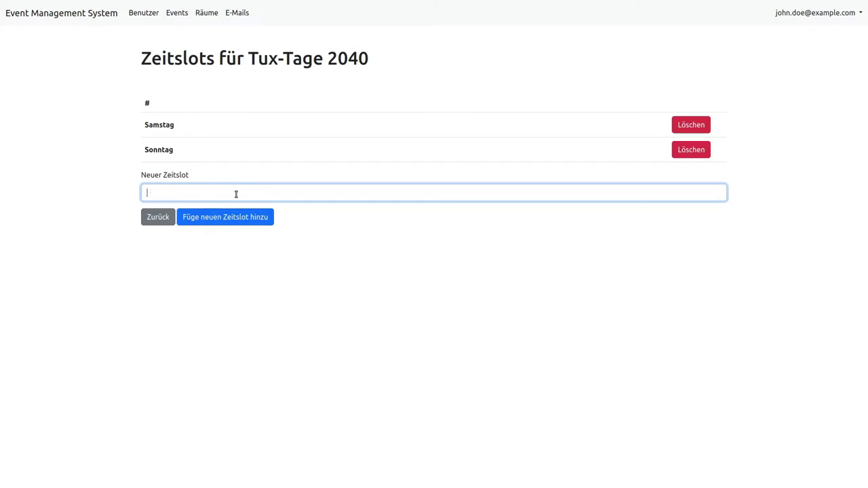
key("ctrl+F9")
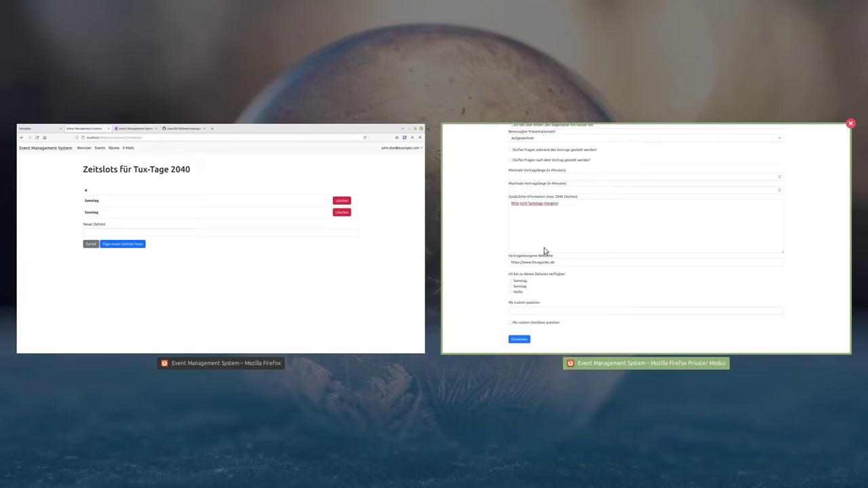
In the private submission window, tick Samstag availability and leave the custom question blank
left_click(513, 213)
scroll(329, 186, "up", 5)
scroll(228, 331, "down", 5)
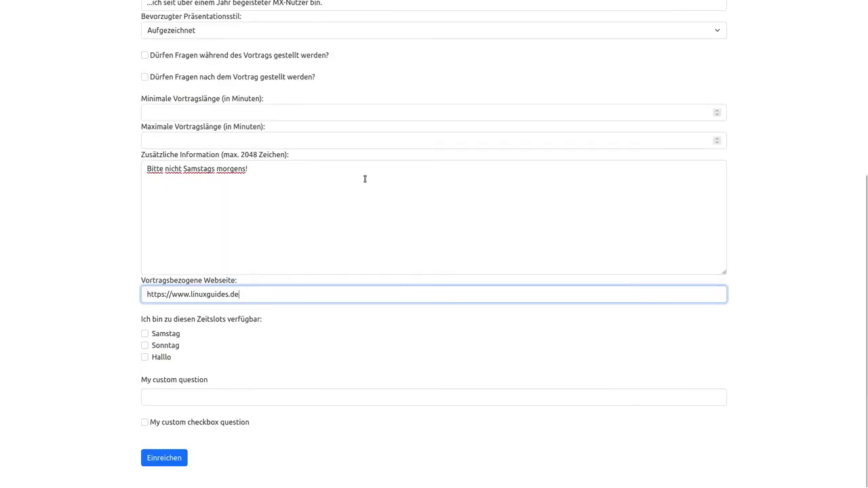
scroll(224, 88, "up", 5)
scroll(193, 229, "down", 5)
left_click(145, 334)
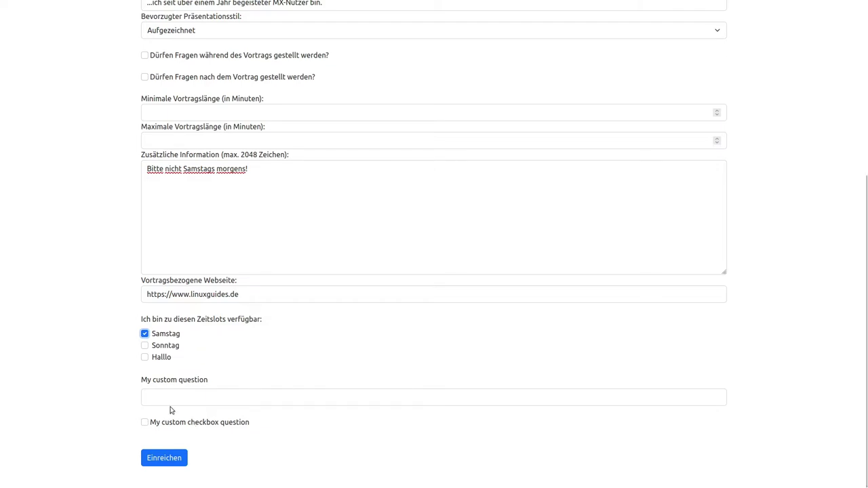
left_click(178, 394)
left_click(101, 406)
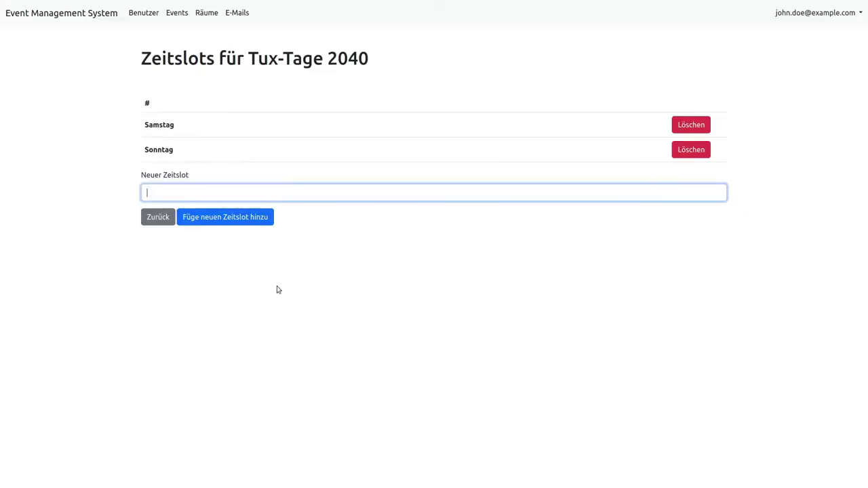
Inspect the question types under Tux-Tage 2040's Individuelle Fragen, keeping Text, and go back
left_click(158, 217)
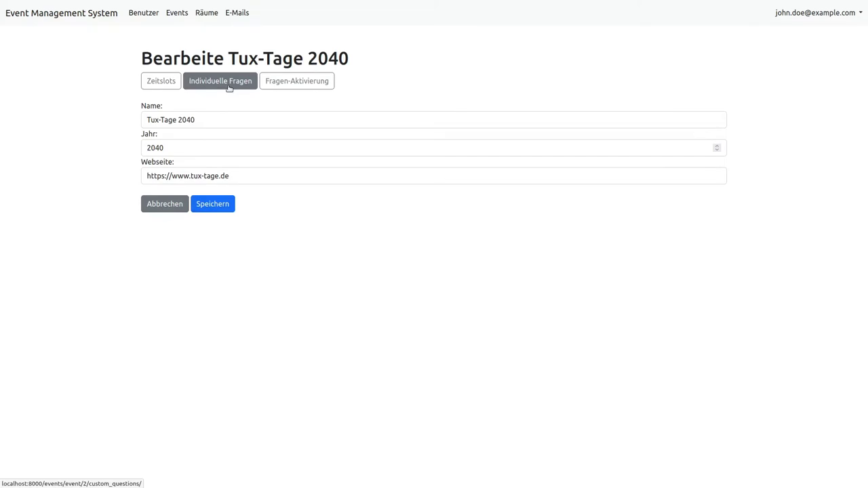
left_click(229, 87)
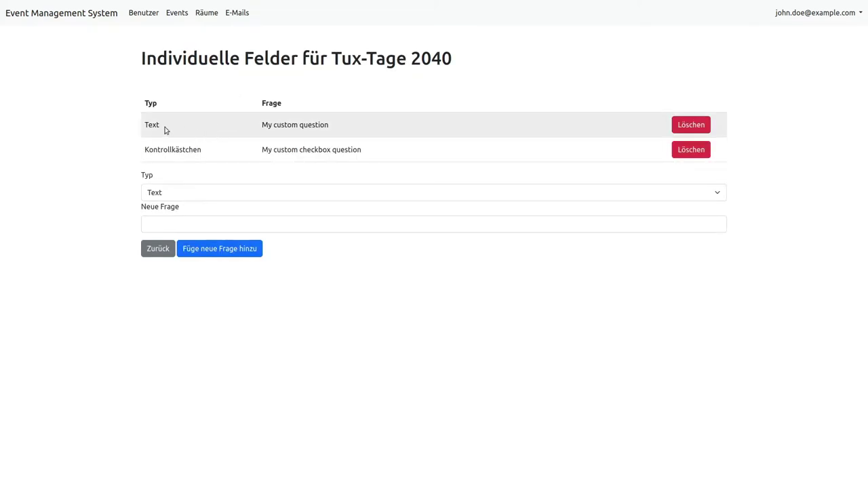
left_click(168, 196)
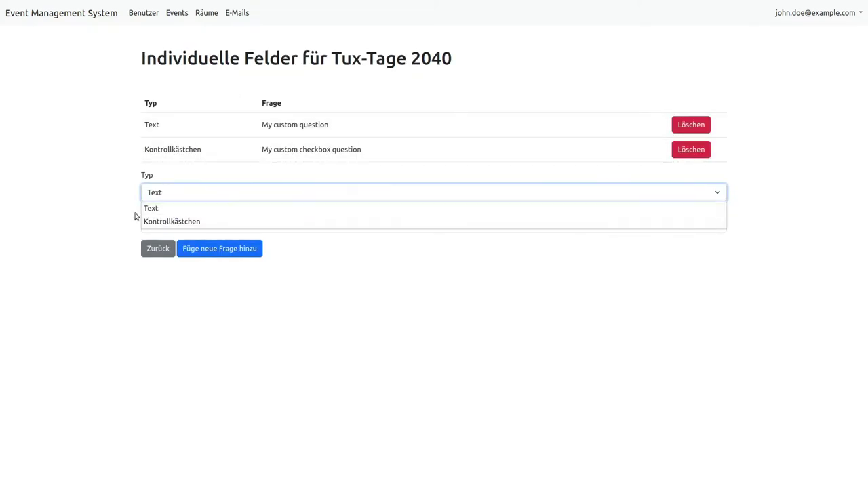
left_click(146, 217)
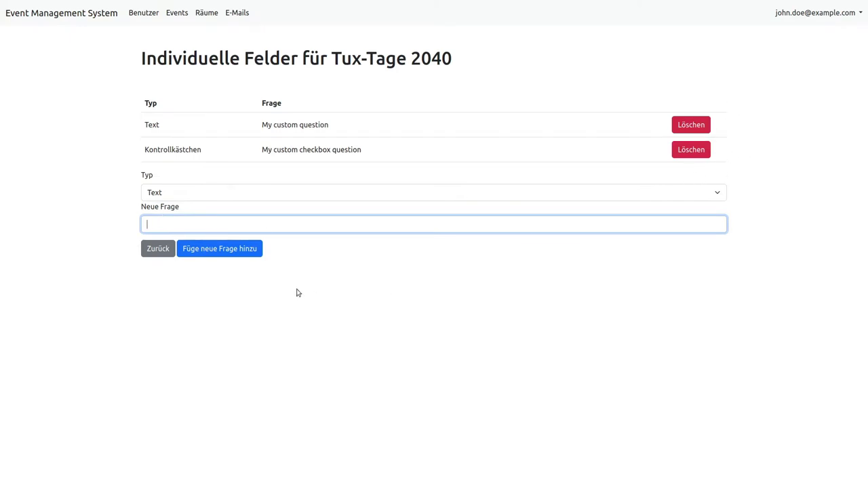
left_click(156, 249)
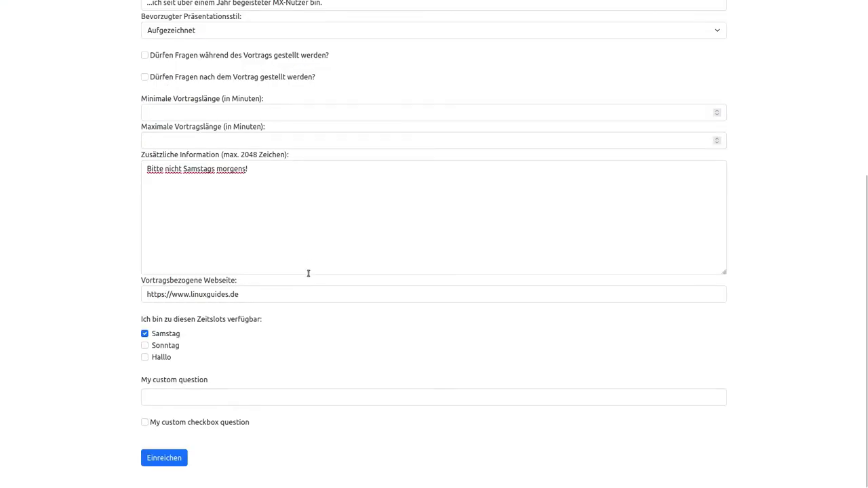
Open Tux-Tage 2040's Fragen-Aktivierung page to see which submission fields are active
scroll(136, 312, "up", 4)
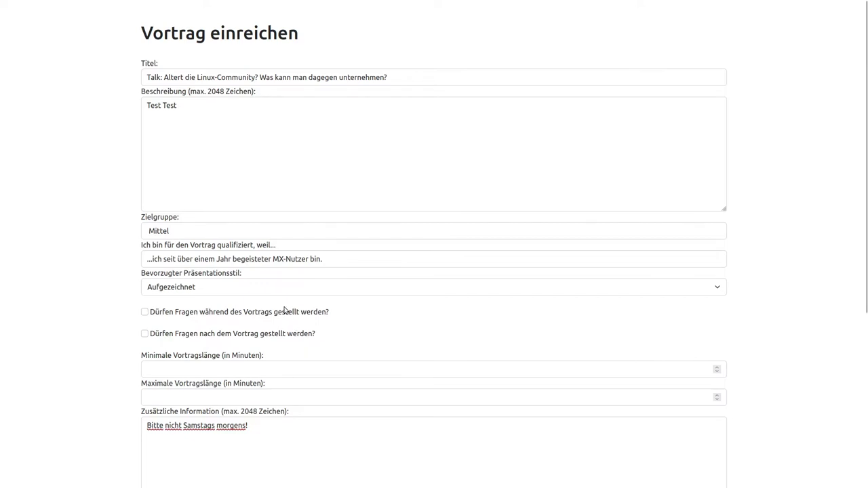
scroll(62, 406, "down", 3)
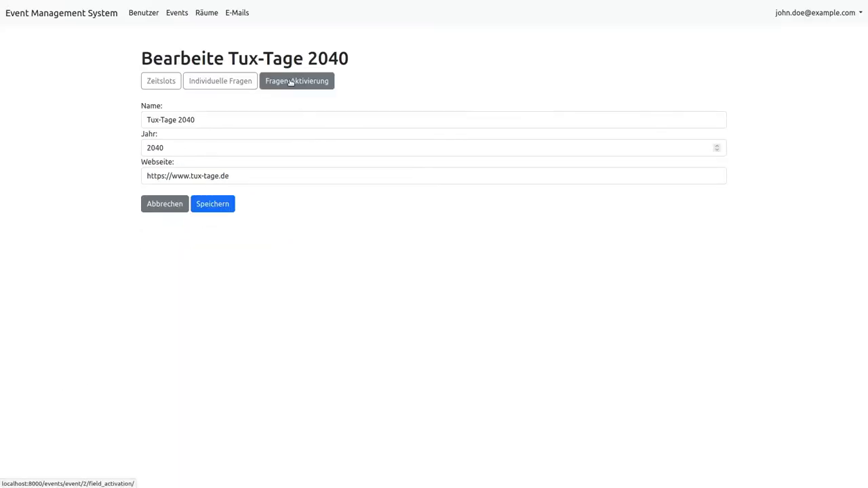
left_click(287, 82)
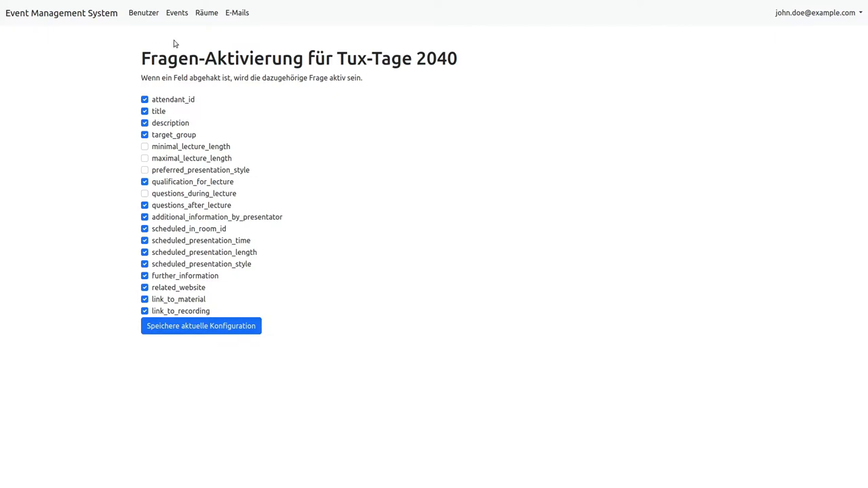
Make a first attempt at submitting the talk proposal
left_click(171, 15)
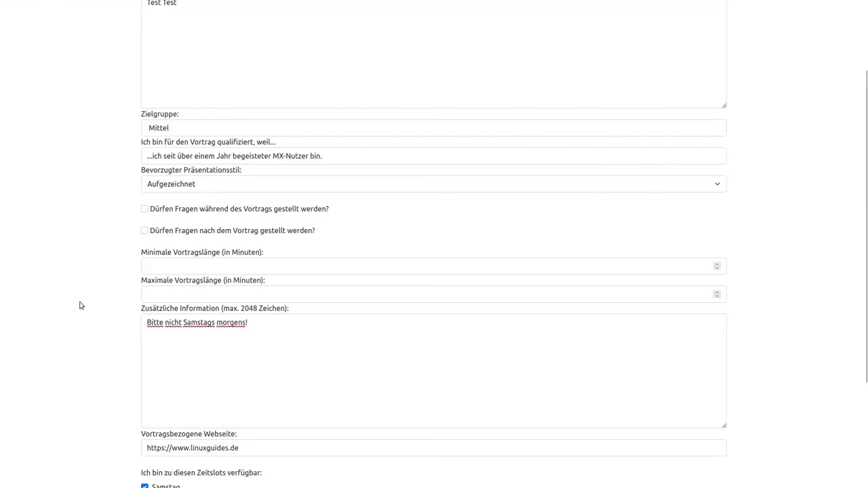
scroll(79, 304, "down", 2)
scroll(87, 318, "up", 4)
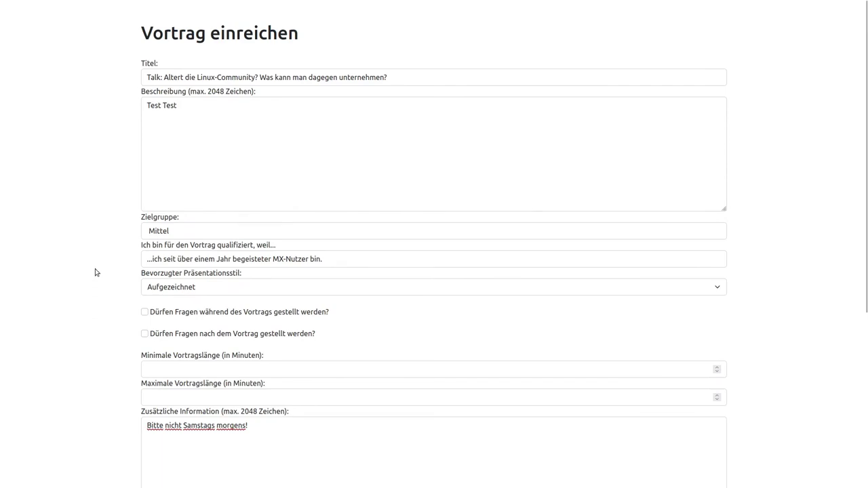
scroll(113, 305, "down", 5)
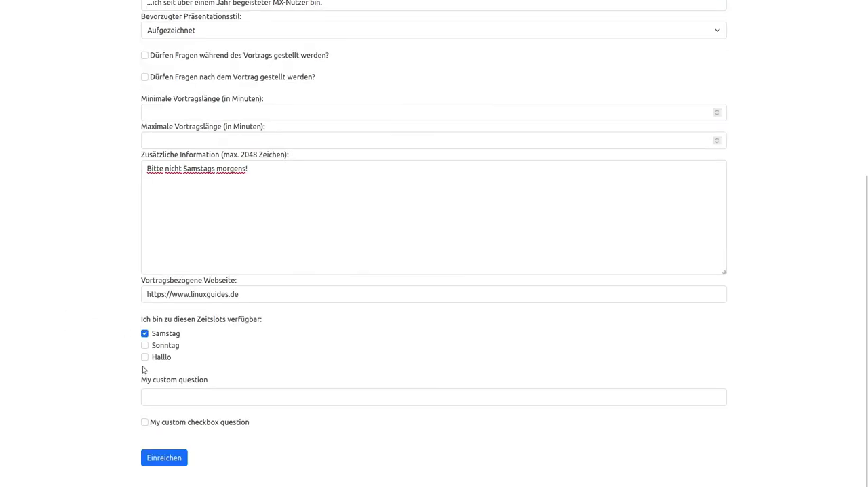
left_click(157, 456)
Enter minimum length 10 and maximum length 30 minutes, then submit the talk successfully
scroll(91, 269, "up", 3)
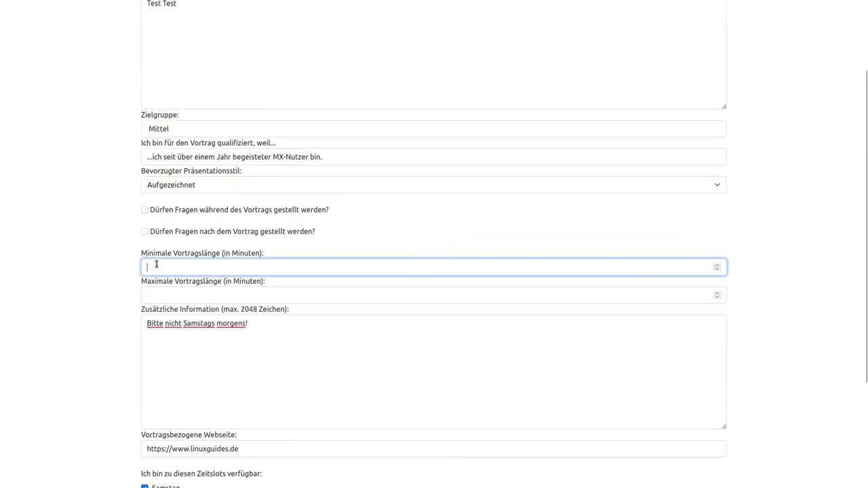
type("1")
scroll(156, 269, "up", 1)
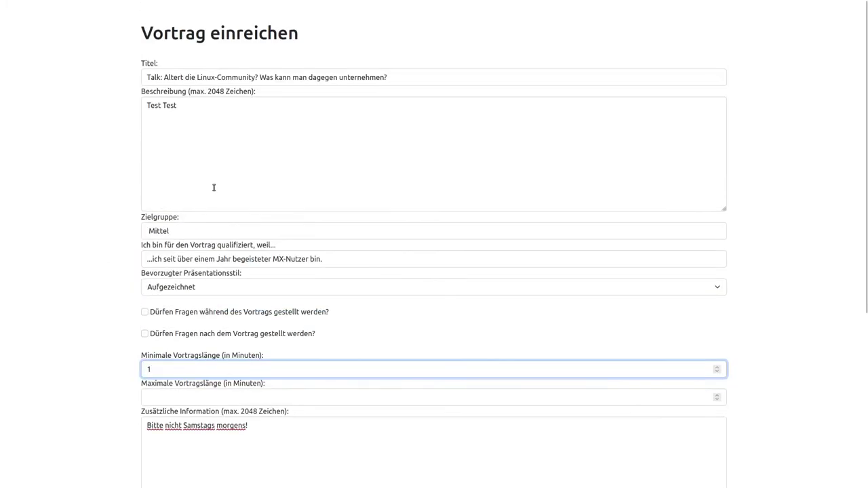
scroll(117, 307, "down", 2)
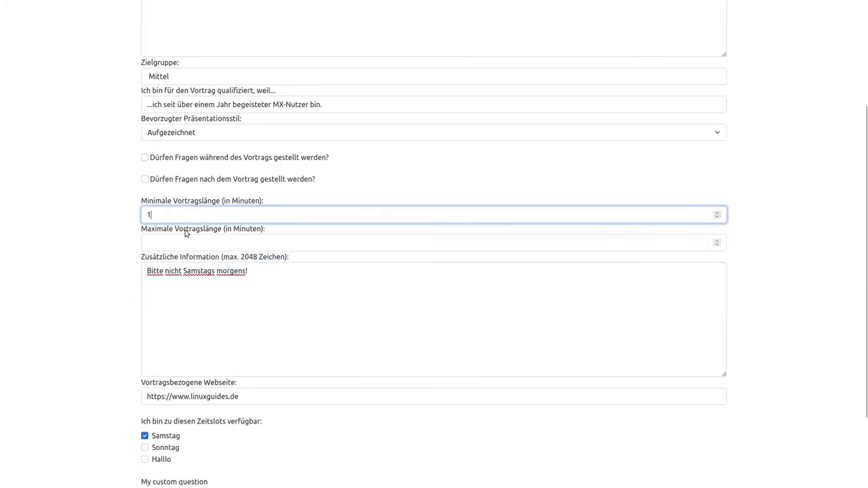
left_click(185, 232)
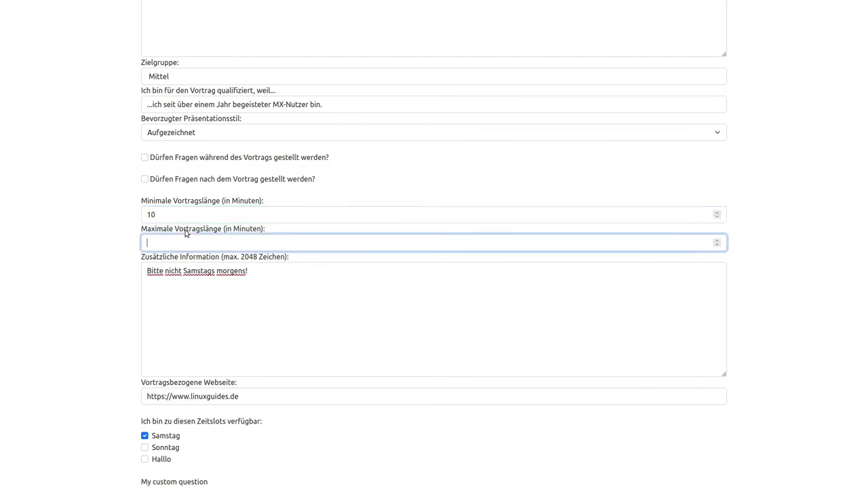
left_click(127, 241)
scroll(130, 281, "down", 2)
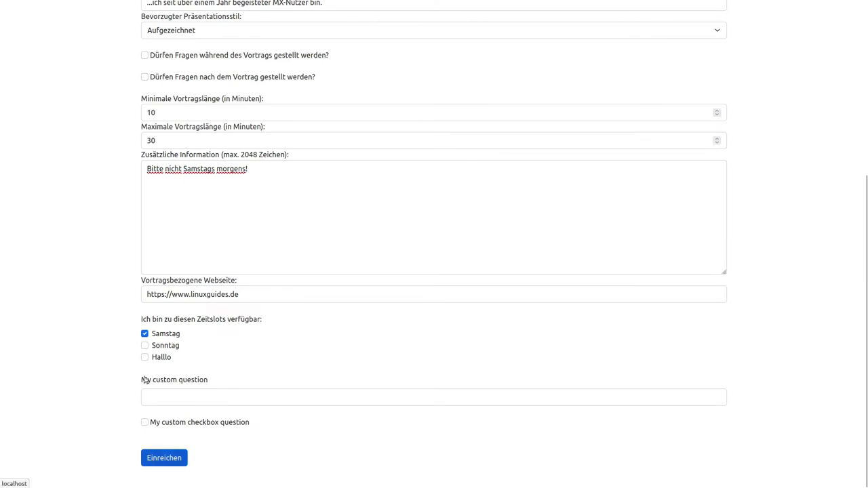
left_click(156, 459)
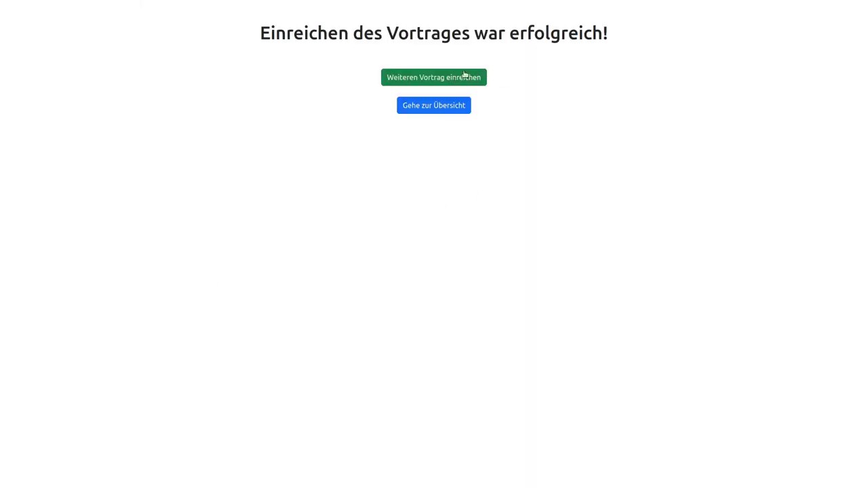
left_click(434, 103)
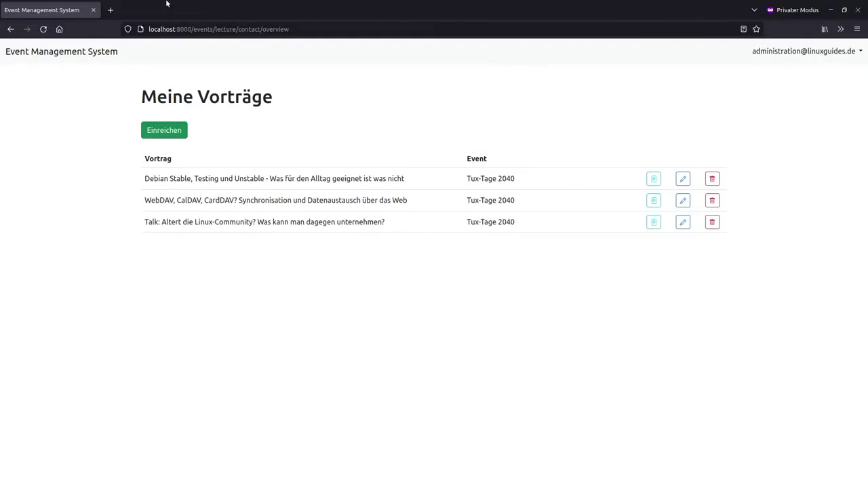
In the admin window, review new talk #9's details under Tux-Tage 2040's Vorträge, then return
key("alt+Tab")
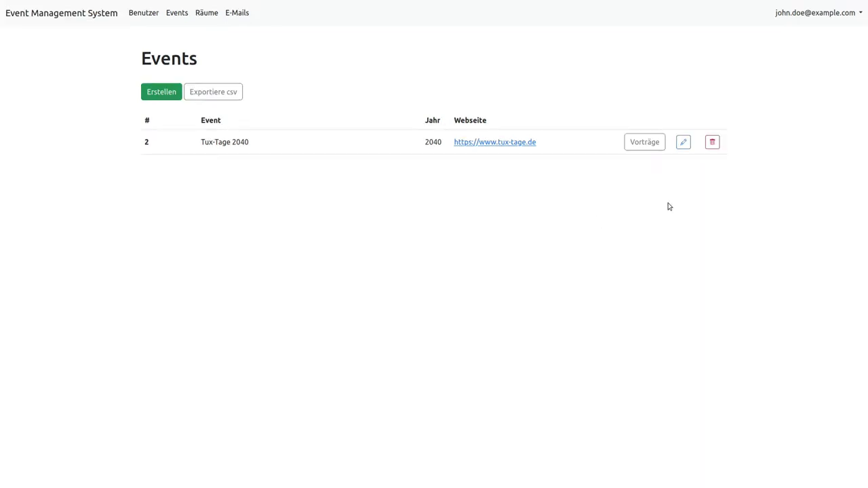
left_click(645, 142)
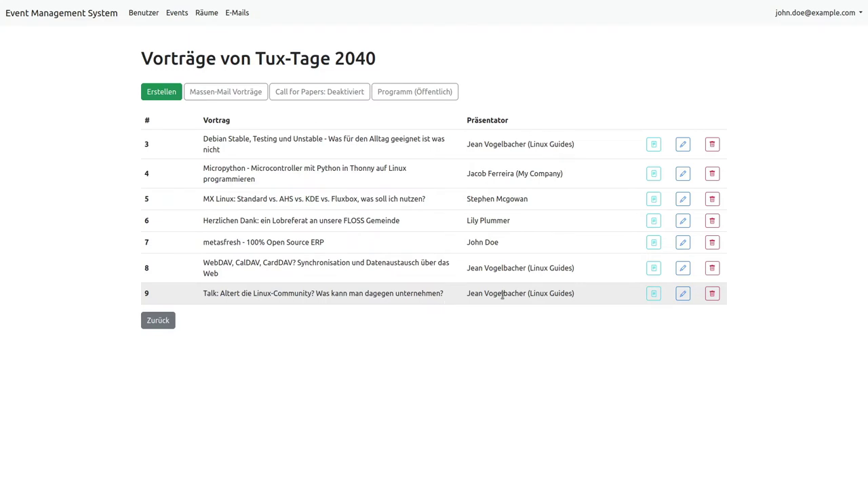
left_click(653, 293)
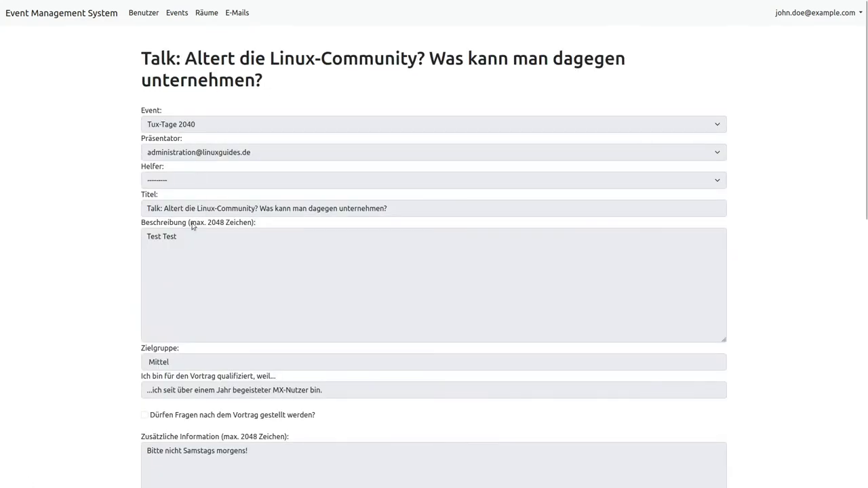
scroll(168, 297, "down", 5)
scroll(167, 297, "down", 3)
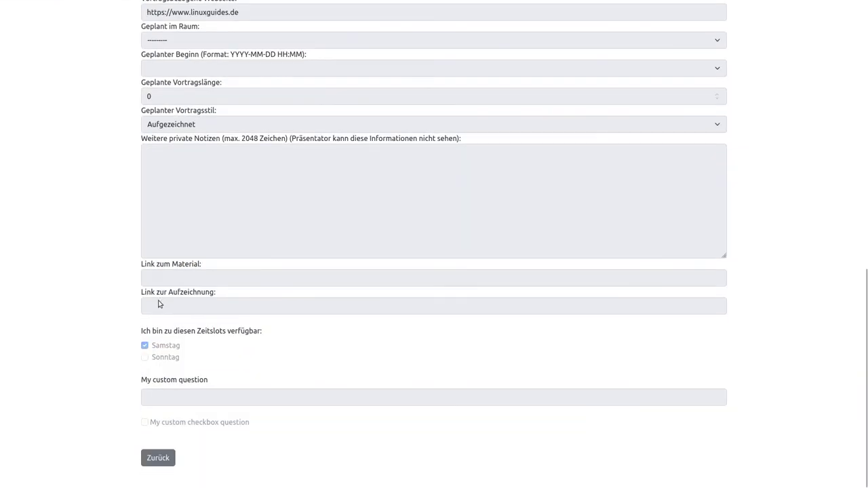
scroll(154, 302, "up", 10)
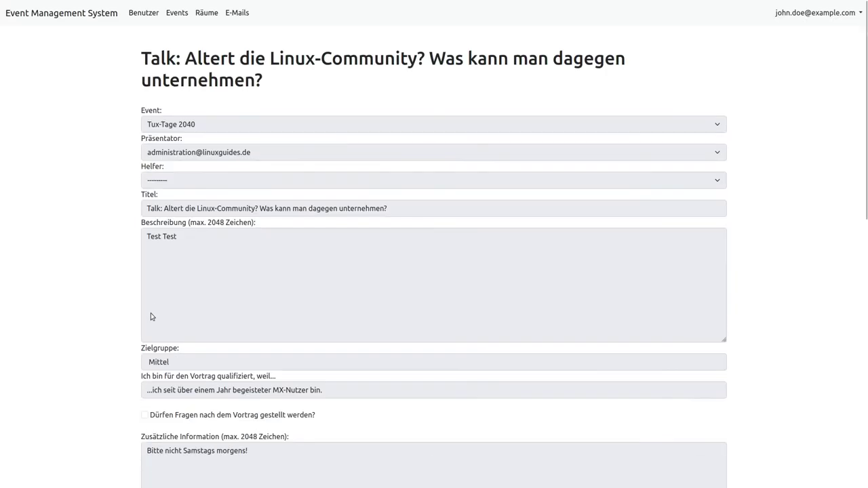
scroll(155, 304, "down", 10)
left_click(155, 458)
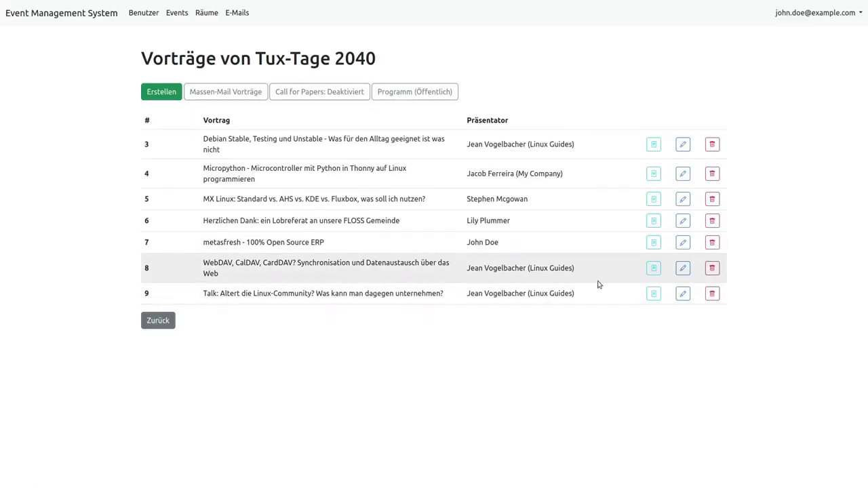
left_click(682, 293)
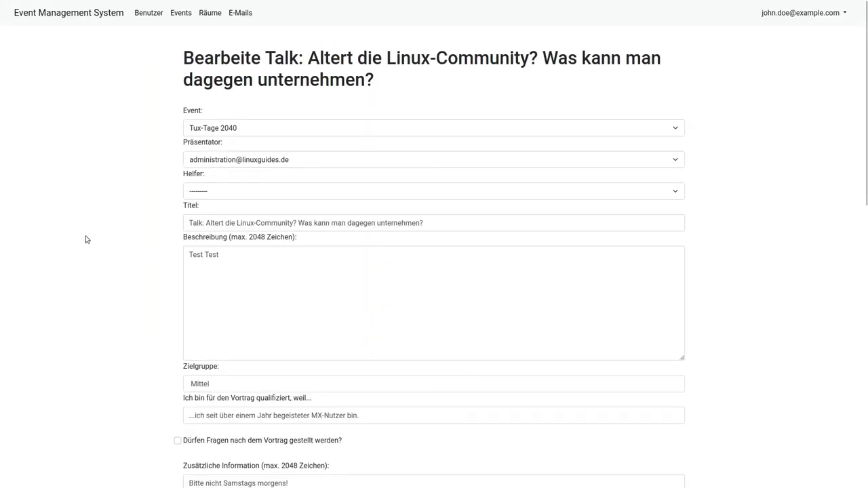
Leave talk #9's helper unassigned after reviewing the available helpers
left_click(196, 191)
left_click(194, 192)
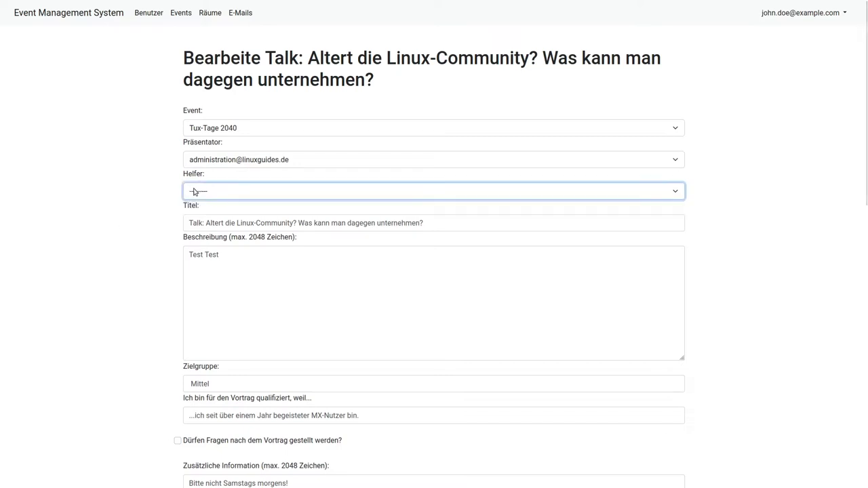
left_click(230, 193)
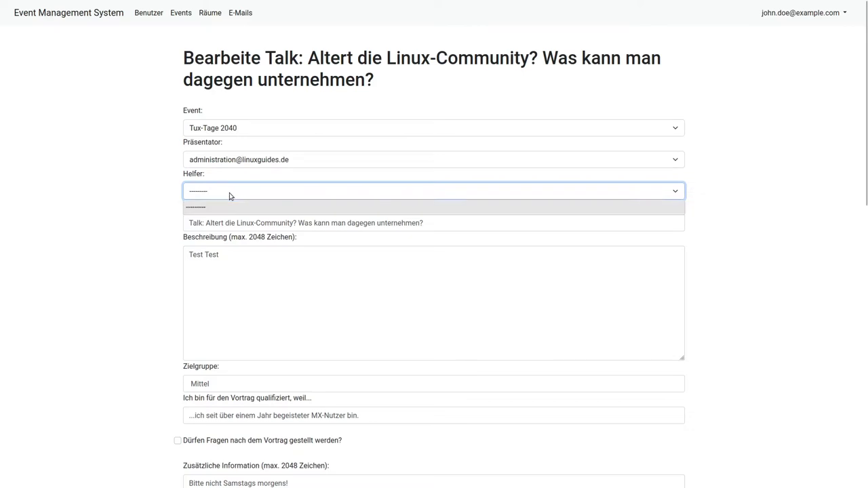
left_click(224, 193)
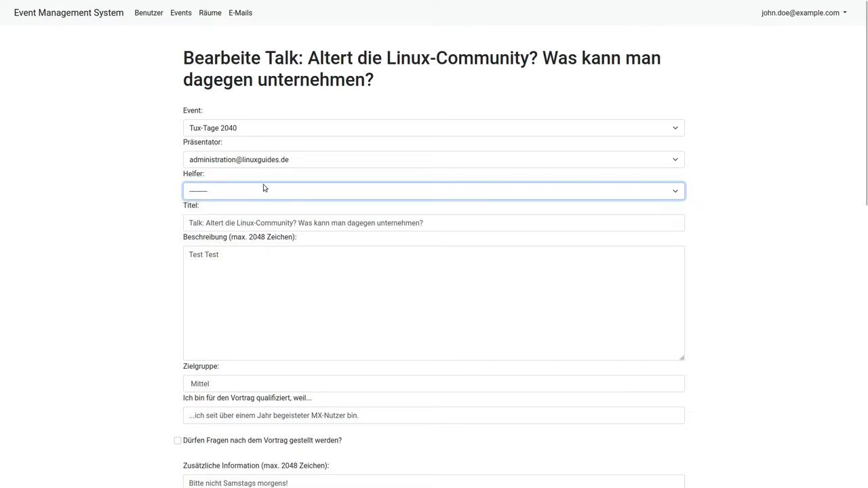
Keep the current presenter and Mittel as the target audience
left_click(227, 165)
left_click(227, 164)
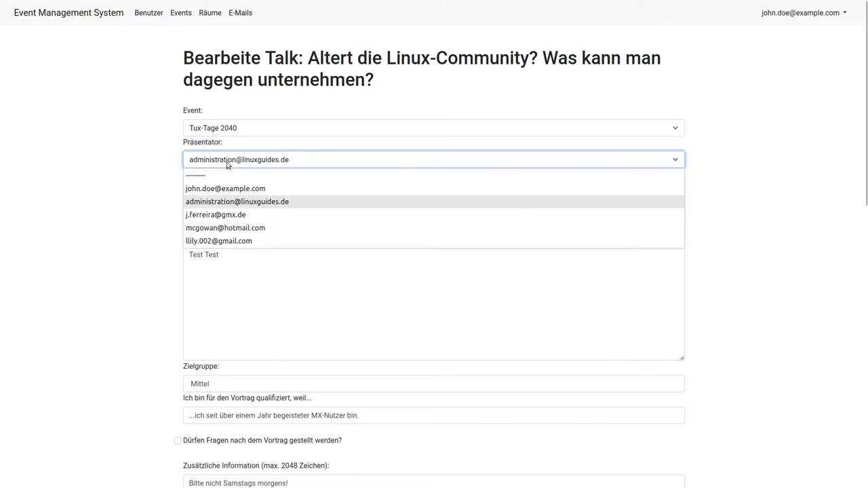
left_click(227, 165)
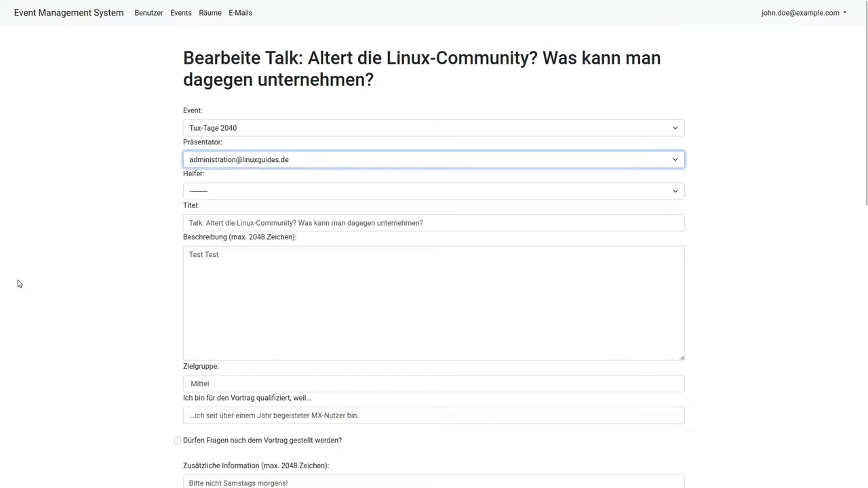
scroll(102, 296, "down", 1)
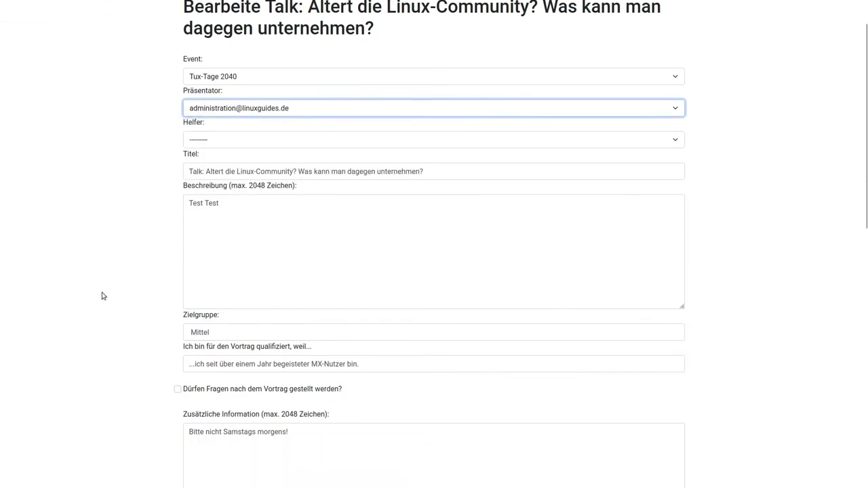
scroll(147, 325, "down", 5)
scroll(186, 266, "up", 1)
scroll(124, 285, "up", 3)
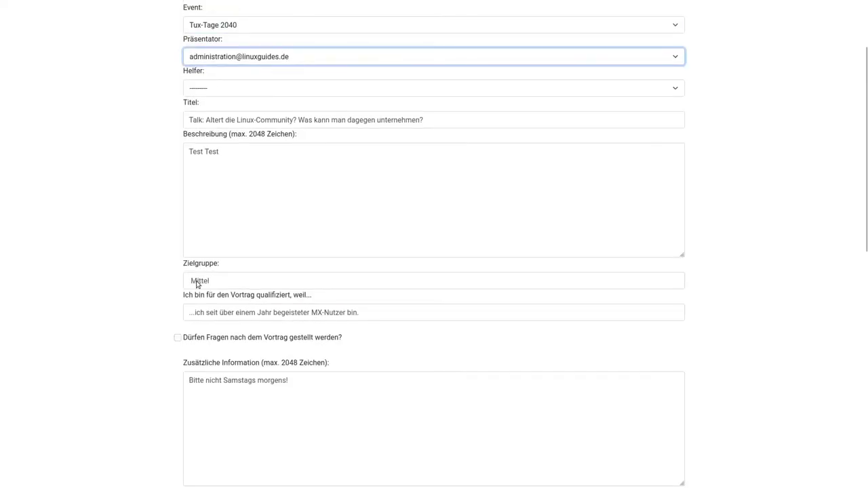
left_click(197, 285)
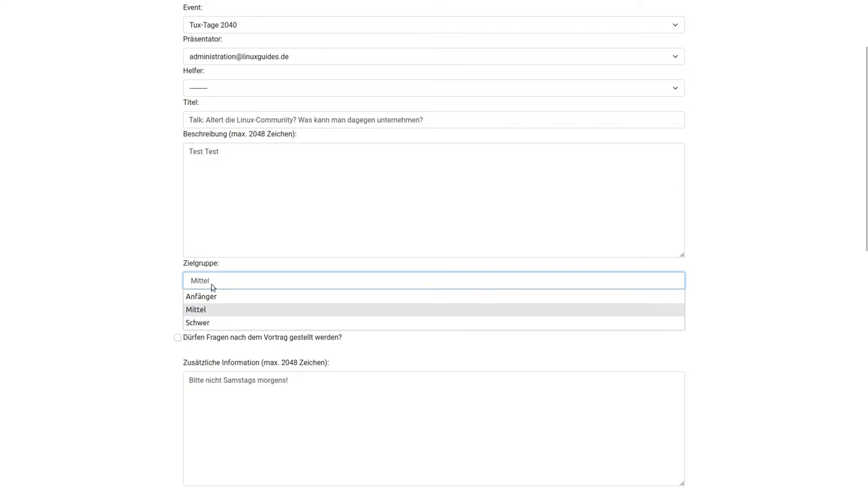
key("Return")
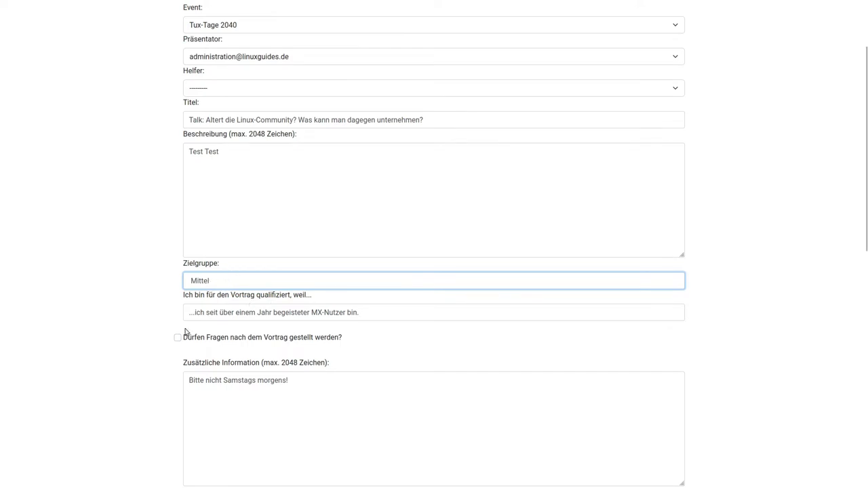
scroll(150, 349, "down", 2)
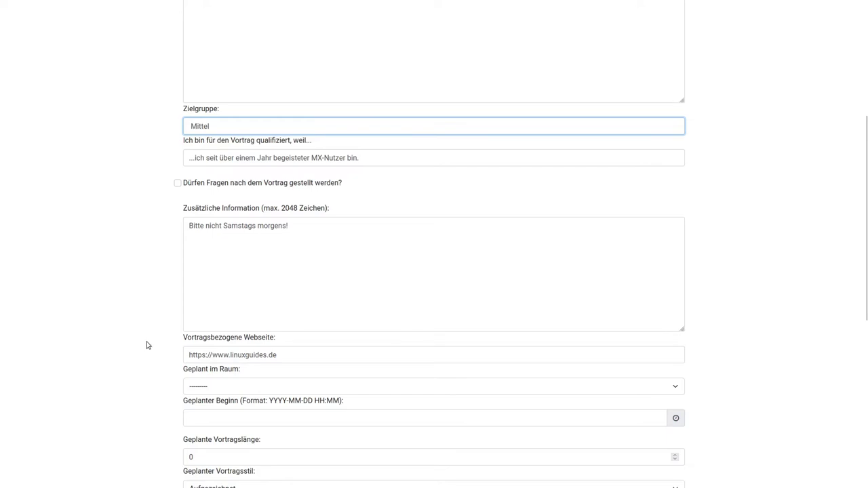
scroll(147, 346, "down", 3)
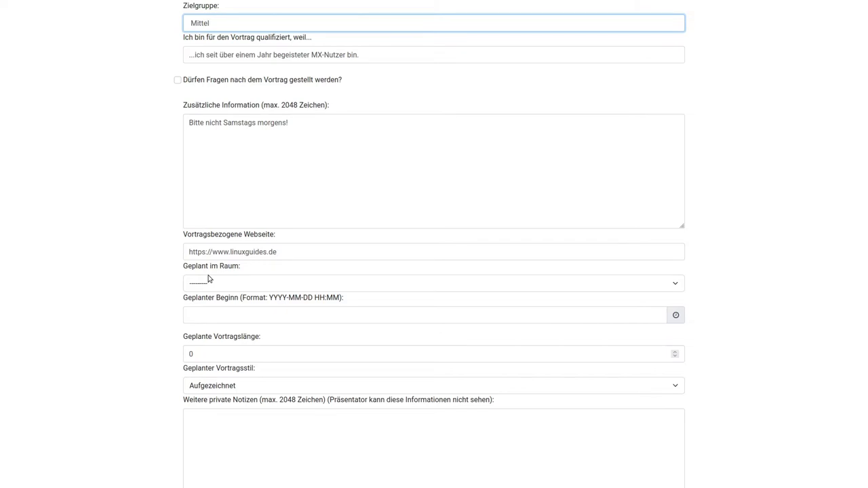
Set Geplant im Raum to Room A for the talk
left_click(210, 283)
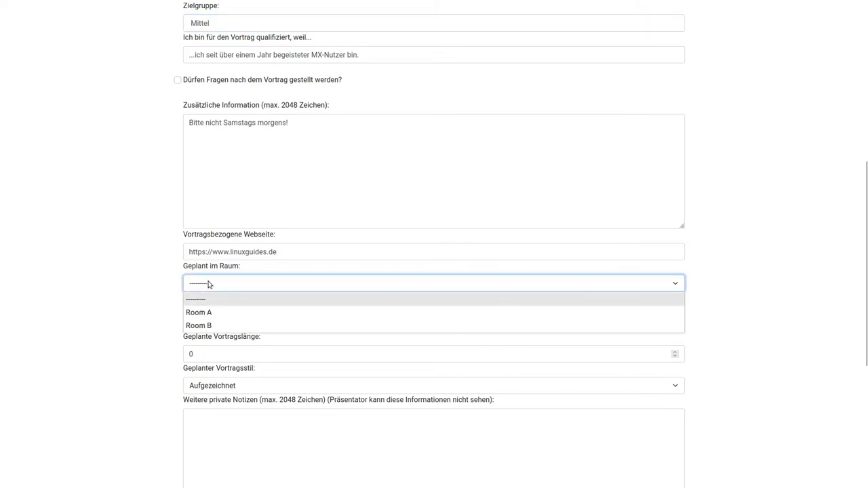
left_click(199, 313)
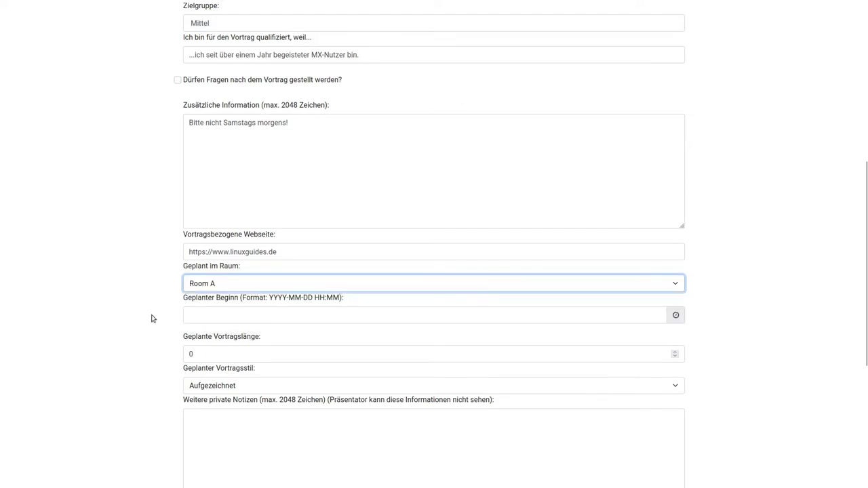
mouse_move(155, 3)
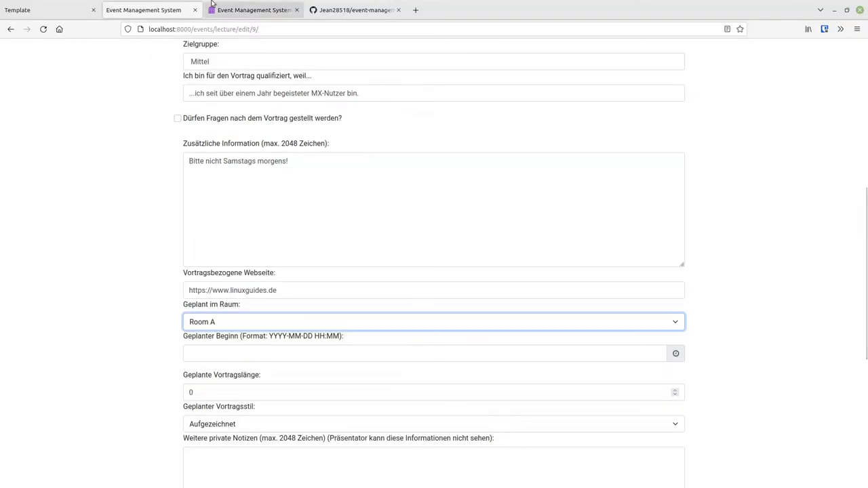
left_click(244, 10)
left_click(129, 8)
Check the Räume list in the other tab (Room A, Room B), then return to the edit form
scroll(102, 149, "up", 8)
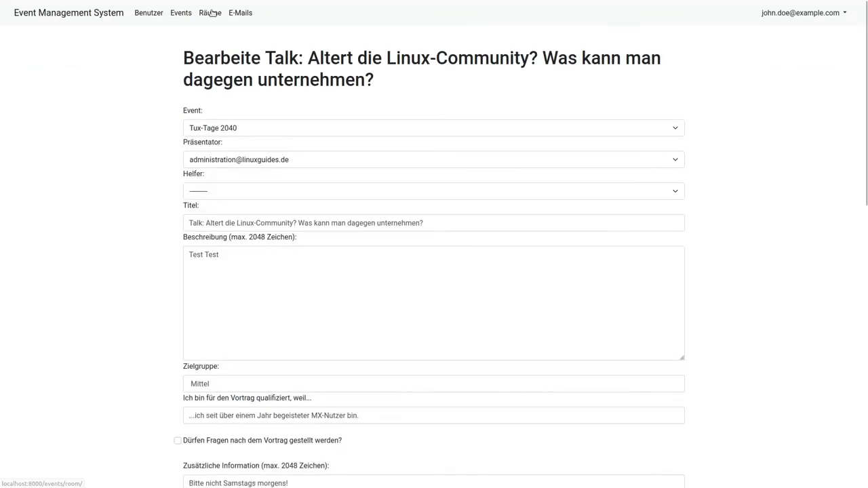
left_click(232, 10)
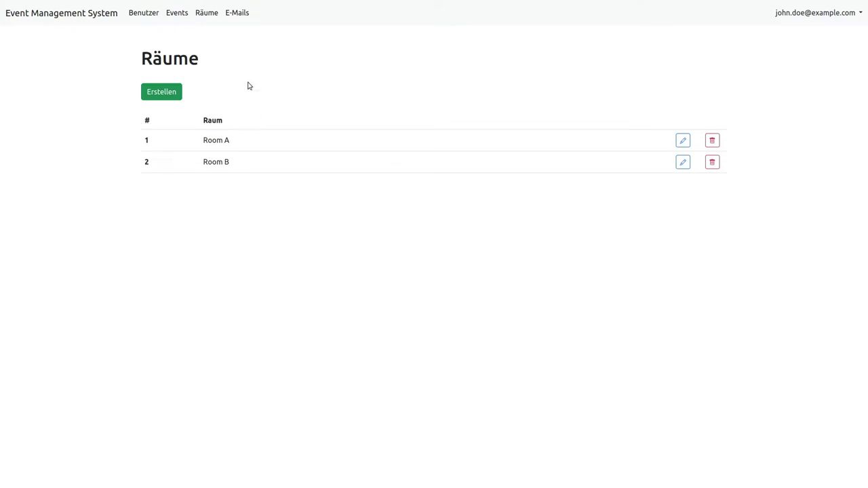
mouse_move(233, 4)
left_click(153, 4)
scroll(145, 319, "down", 10)
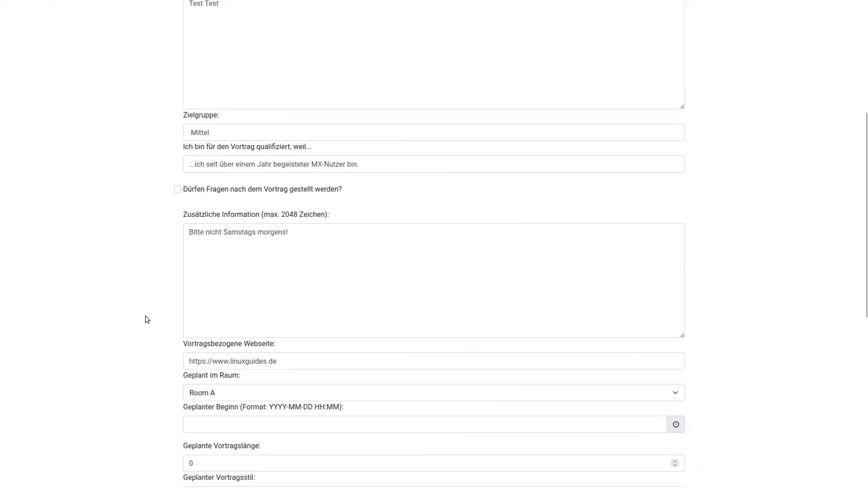
scroll(145, 319, "down", 2)
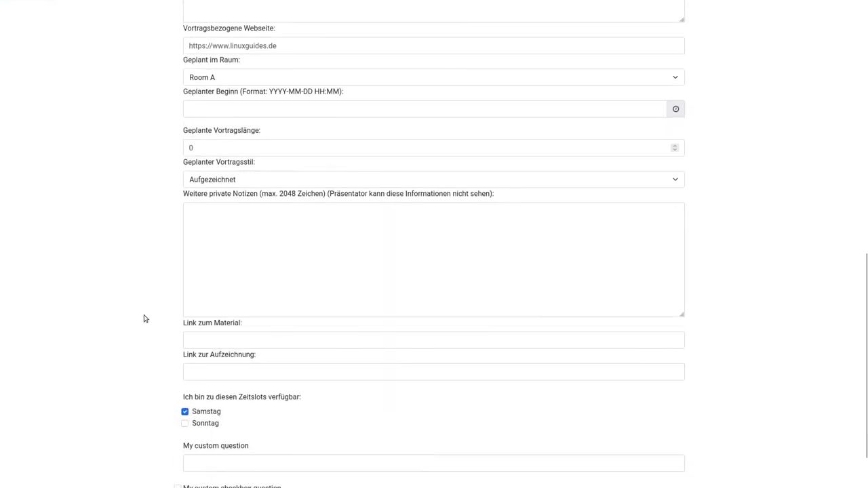
Set Geplanter Beginn to 2022-11-26 at 11:30 using the date and time picker
left_click(238, 108)
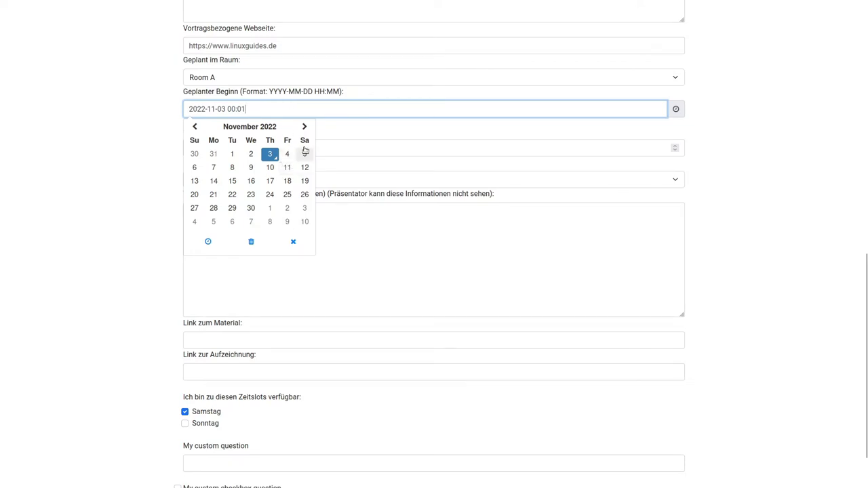
left_click(305, 194)
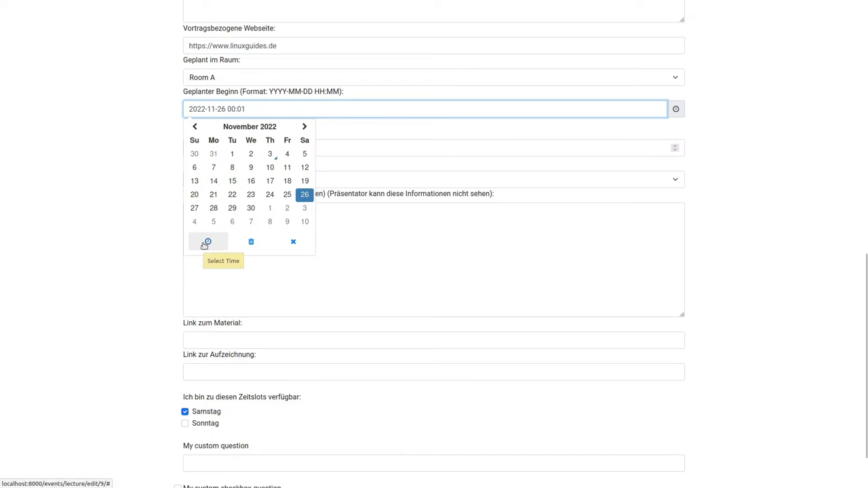
left_click(207, 243)
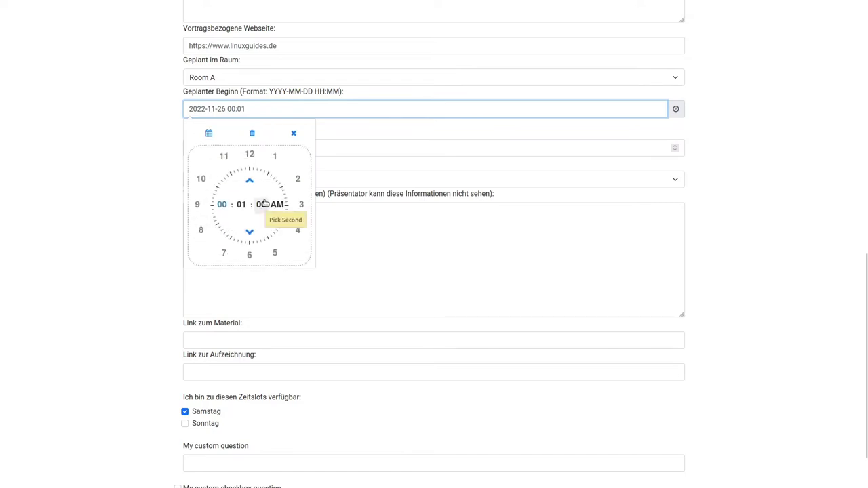
left_click(225, 162)
left_click(249, 256)
left_click(111, 163)
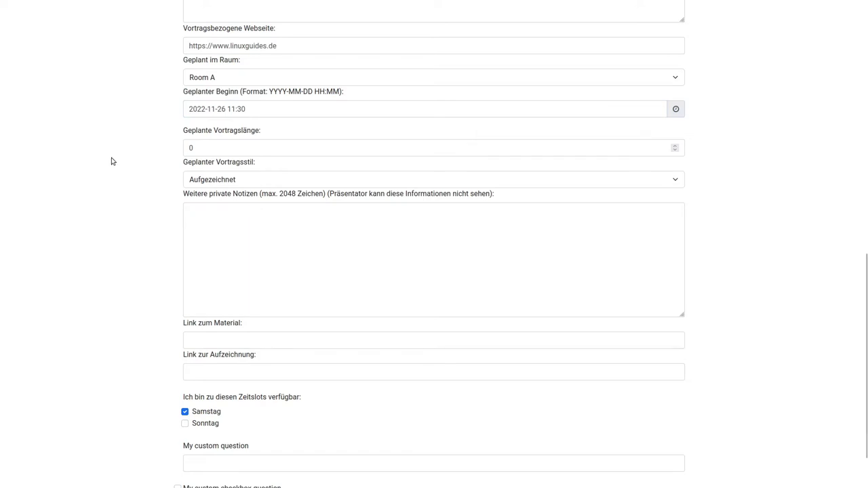
Enter 25 as Geplante Vortragslänge and leave Vortragsstil as Aufgezeichnet
double_click(264, 150)
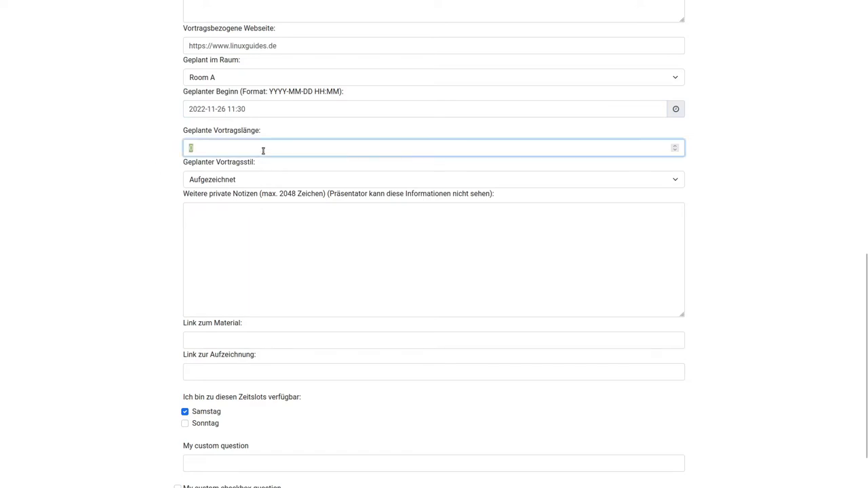
scroll(164, 196, "up", 8)
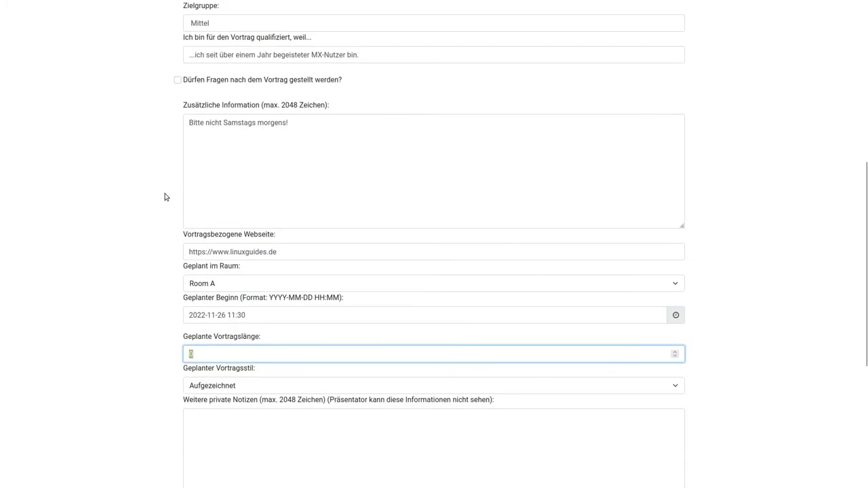
scroll(161, 201, "down", 6)
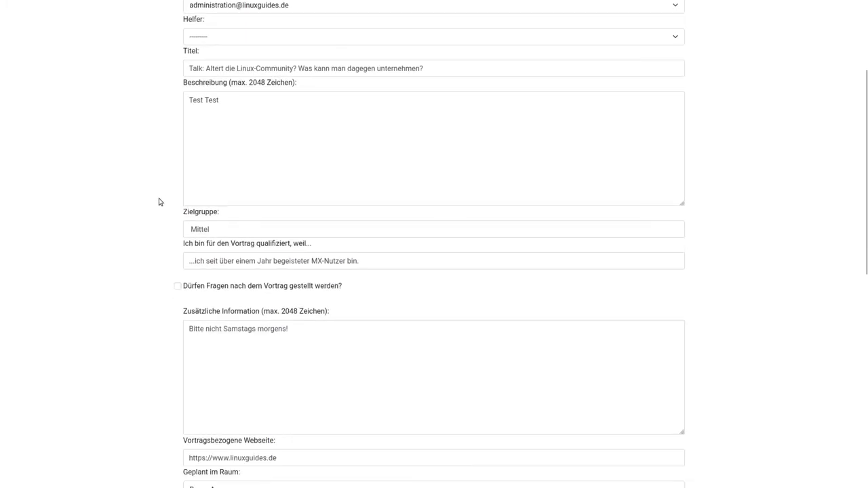
scroll(158, 202, "down", 3)
scroll(158, 202, "up", 2)
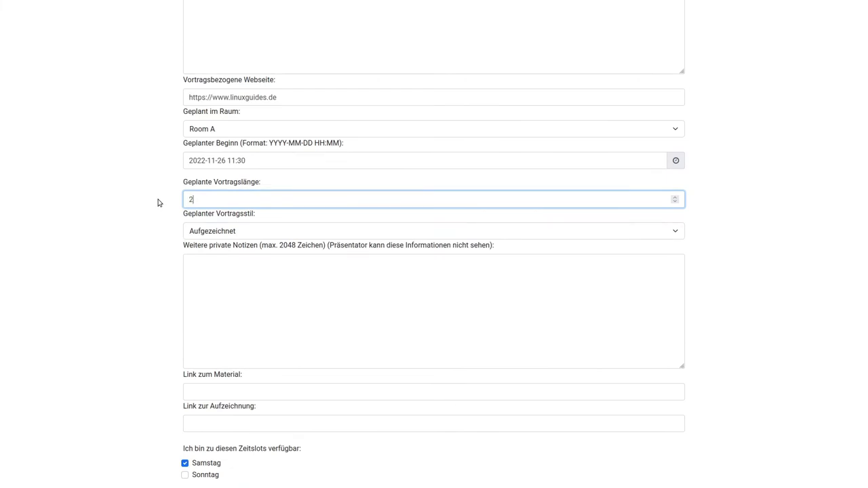
left_click(203, 237)
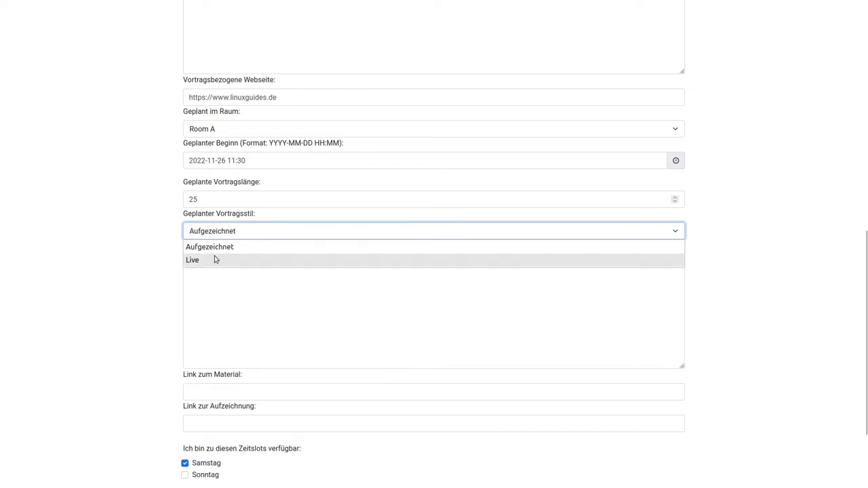
left_click(107, 258)
left_click(276, 304)
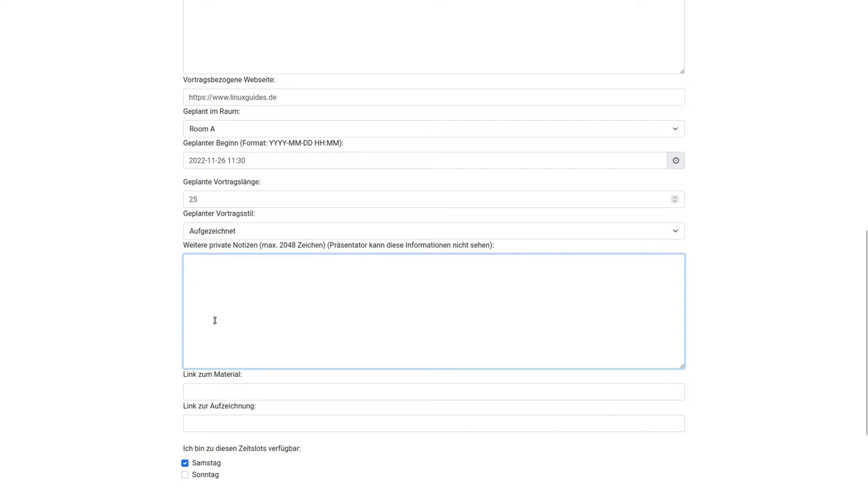
scroll(214, 320, "down", 2)
Leave the material and recording link fields as they are and save talk #9
left_click(217, 277)
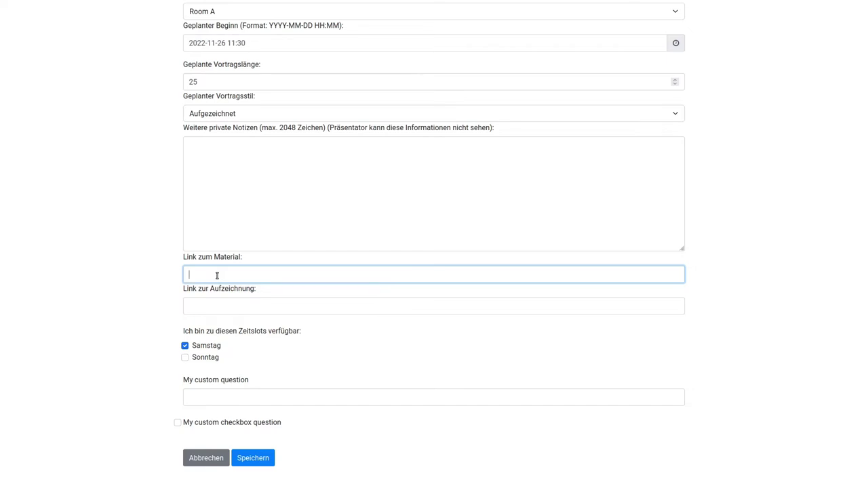
left_click(215, 303)
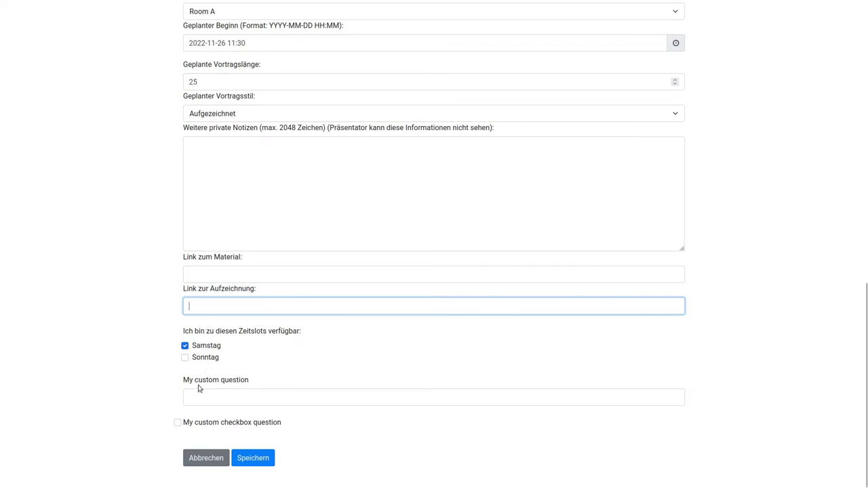
scroll(120, 395, "up", 4)
scroll(120, 390, "down", 4)
left_click(253, 457)
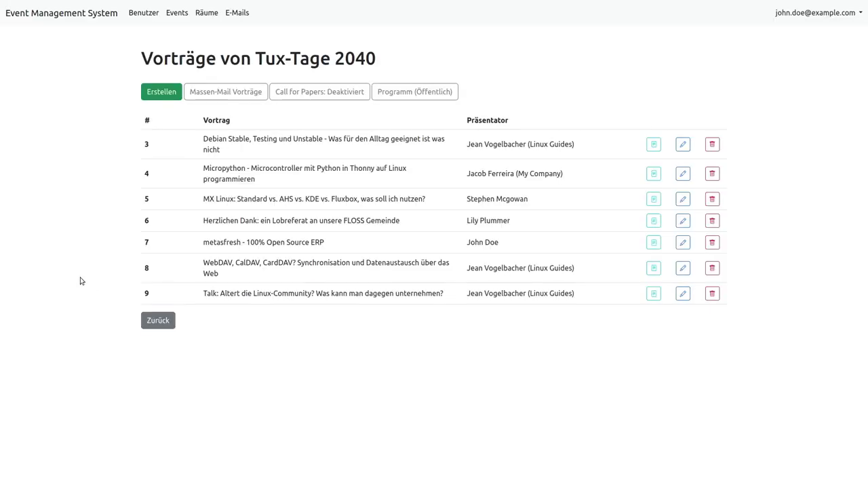
key("F11")
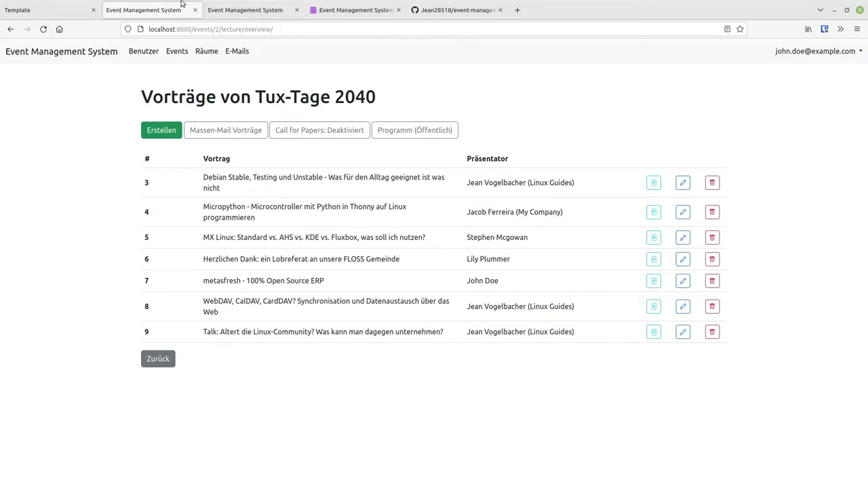
left_click(227, 8)
left_click(41, 9)
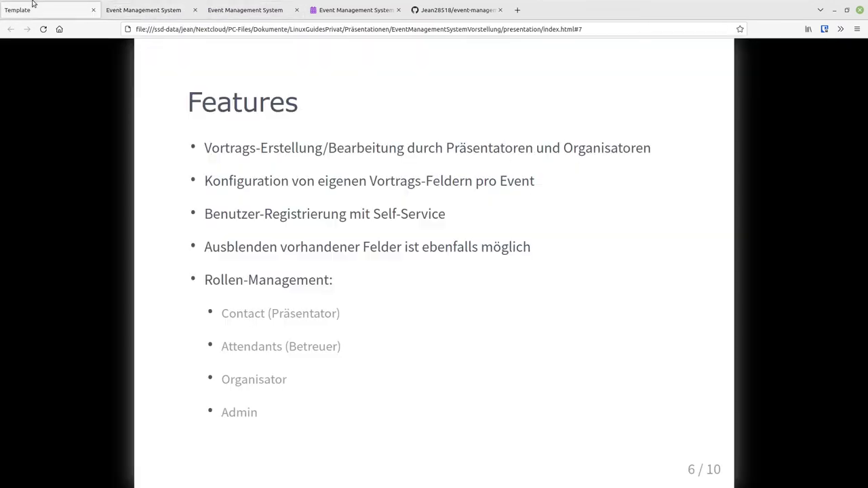
key("F11")
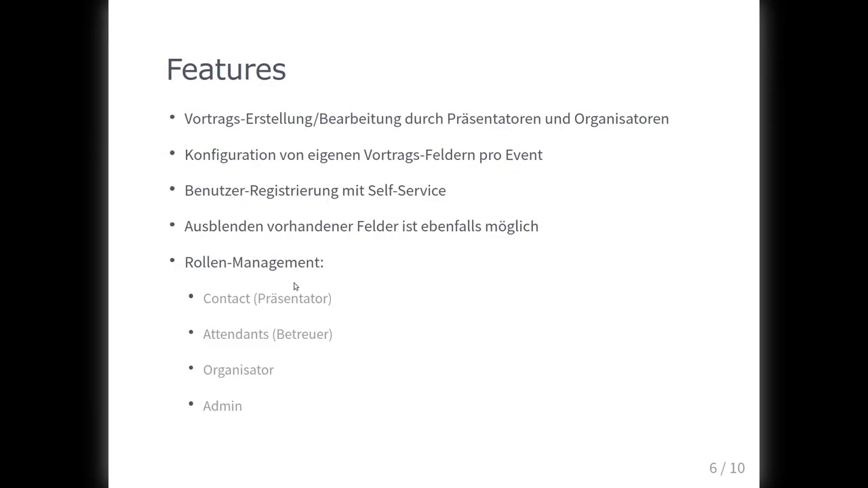
key("F11")
left_click(160, 8)
key("F11")
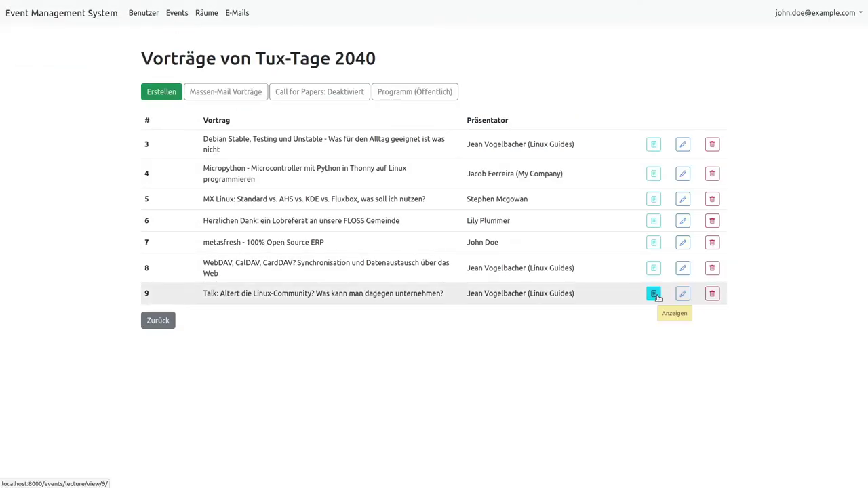
Open talk 9's Anzeigen view and scroll through its saved details
left_click(655, 296)
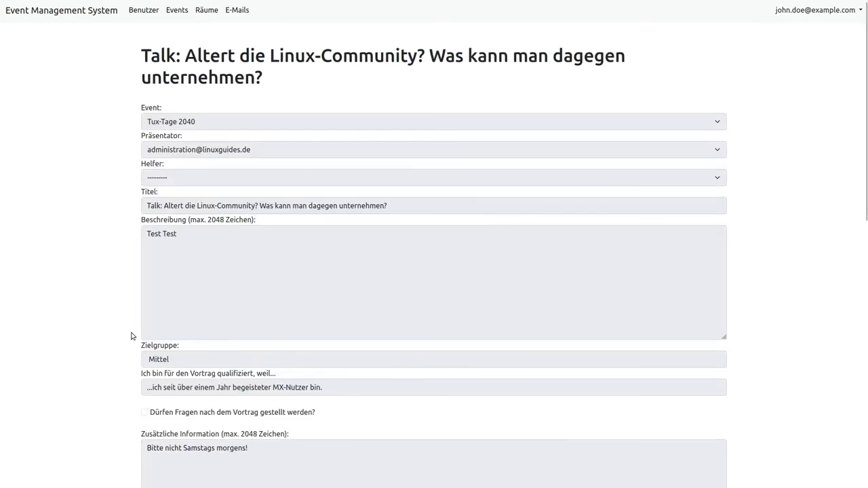
scroll(132, 337, "down", 3)
scroll(132, 337, "down", 7)
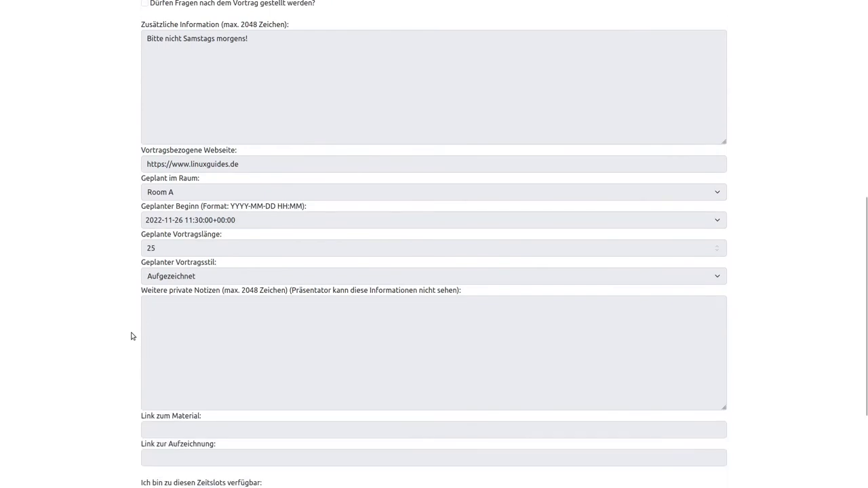
scroll(132, 336, "up", 4)
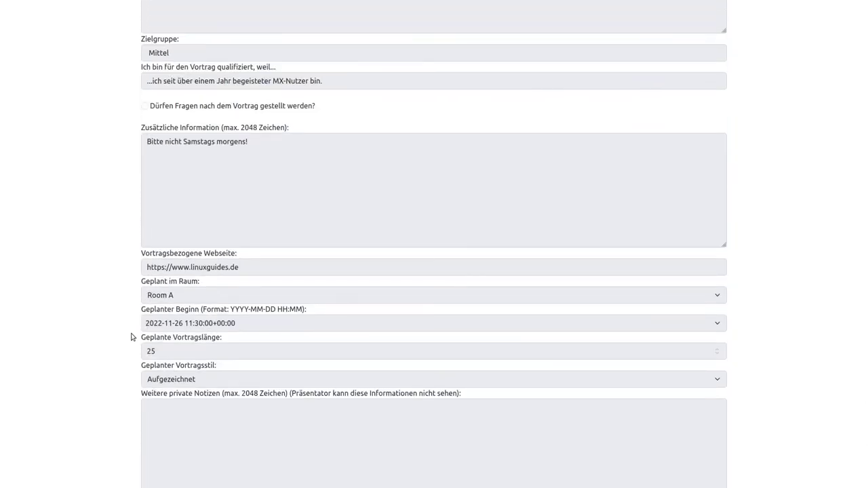
scroll(133, 337, "up", 6)
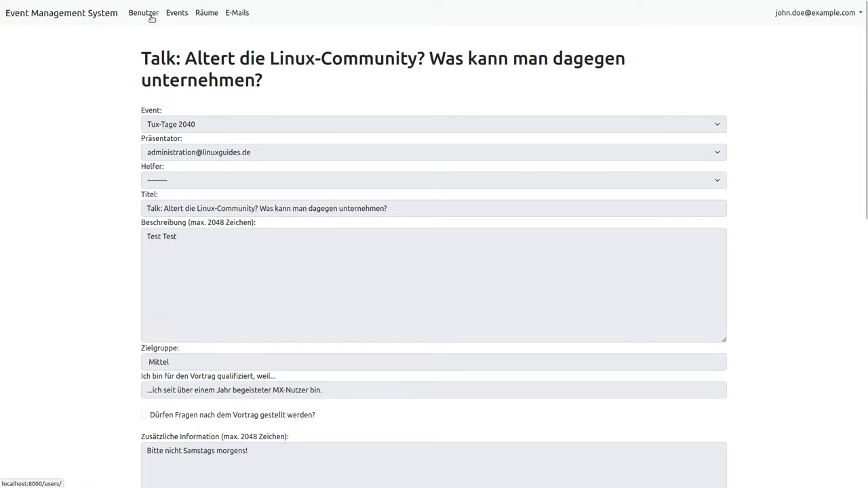
Glance at the Features slide in the other tab, then open the Benutzer list
mouse_move(157, 4)
left_click(24, 10)
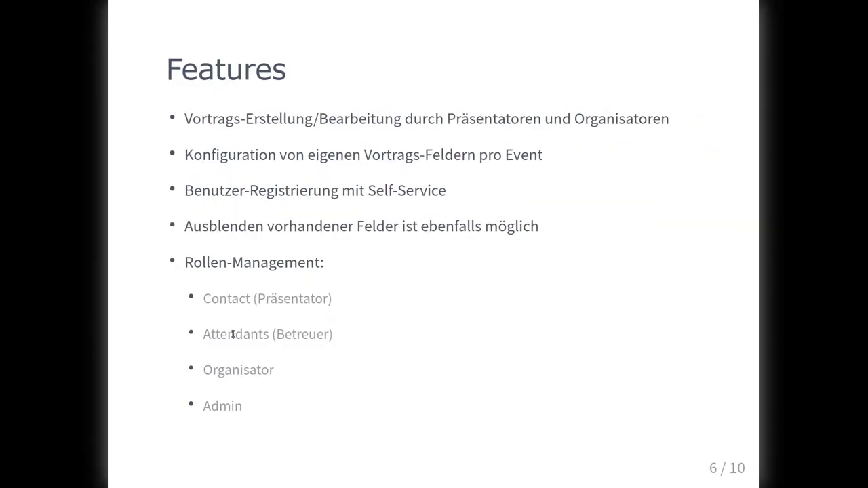
left_click(125, 8)
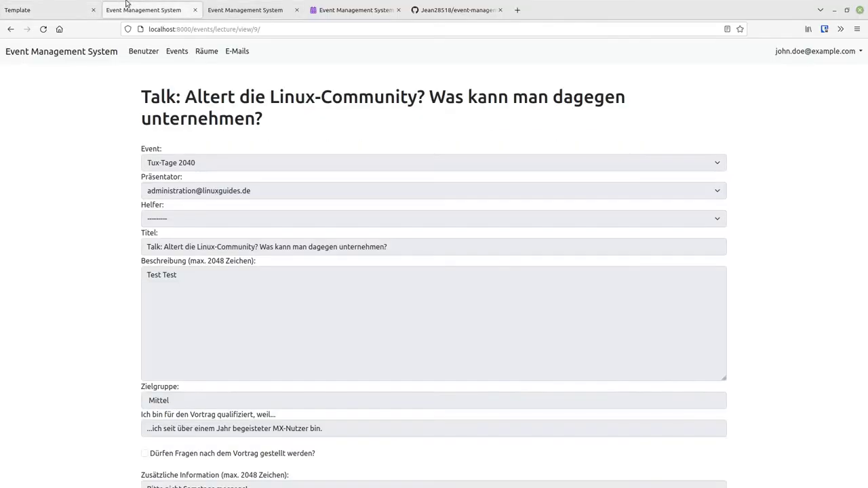
left_click(143, 52)
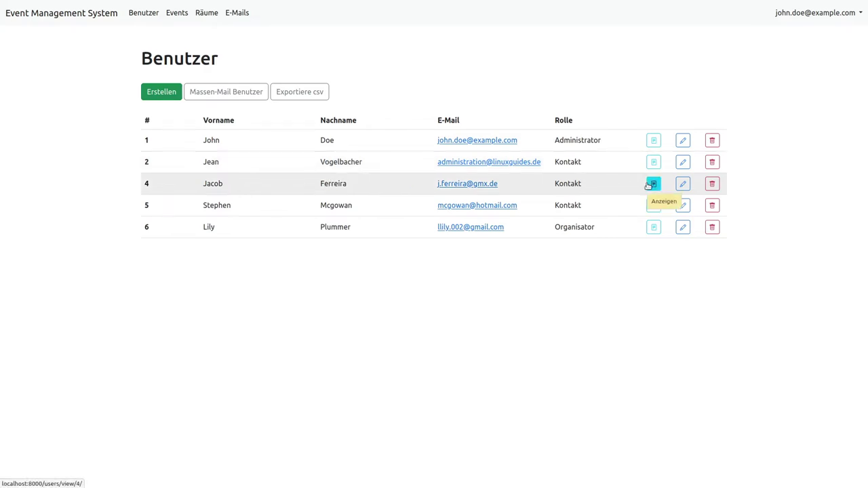
left_click(682, 184)
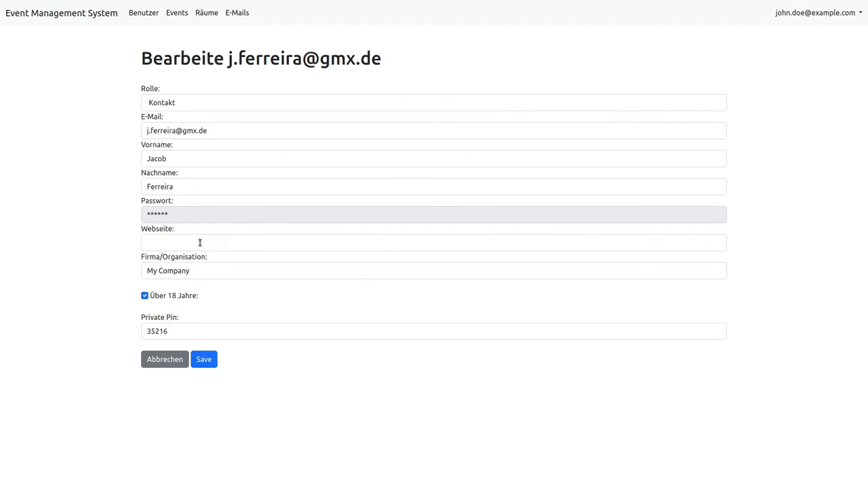
left_click(170, 106)
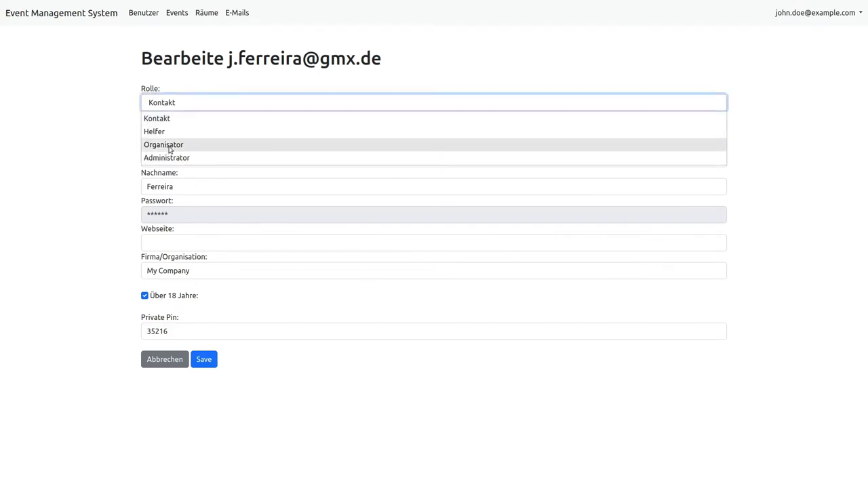
left_click(131, 309)
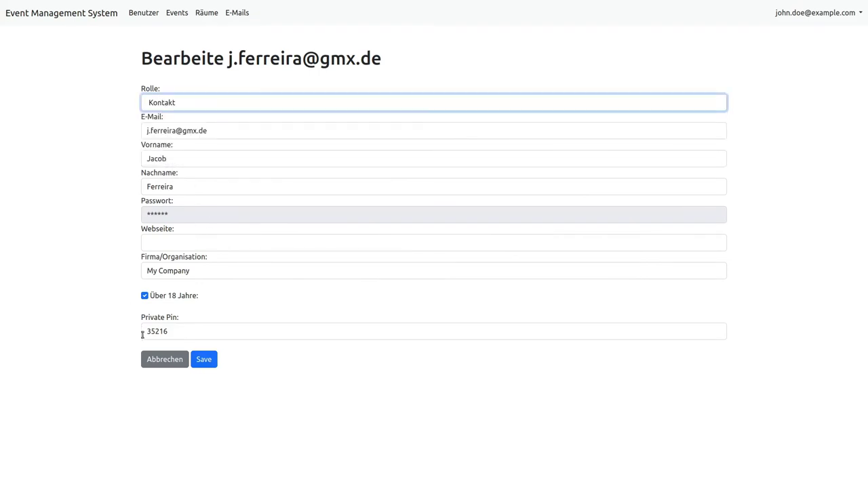
left_click(152, 360)
mouse_move(70, 4)
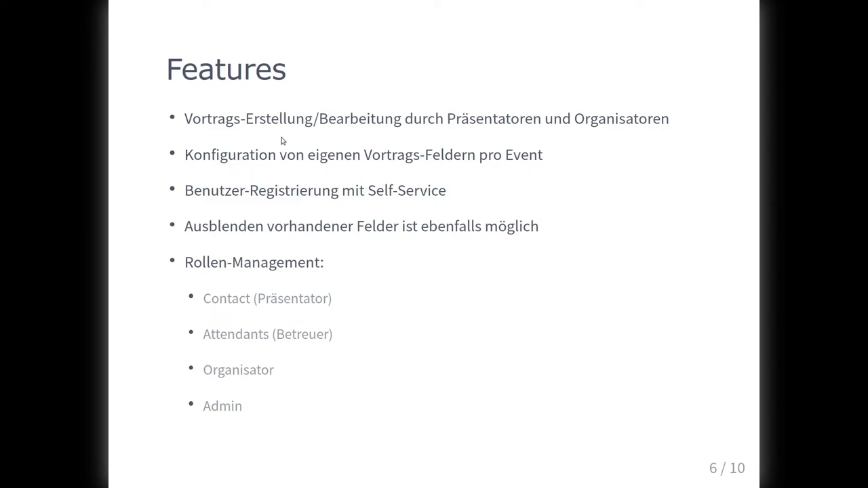
Advance the slides to the 7/10 Features slide and switch back to Benutzer
key("Right")
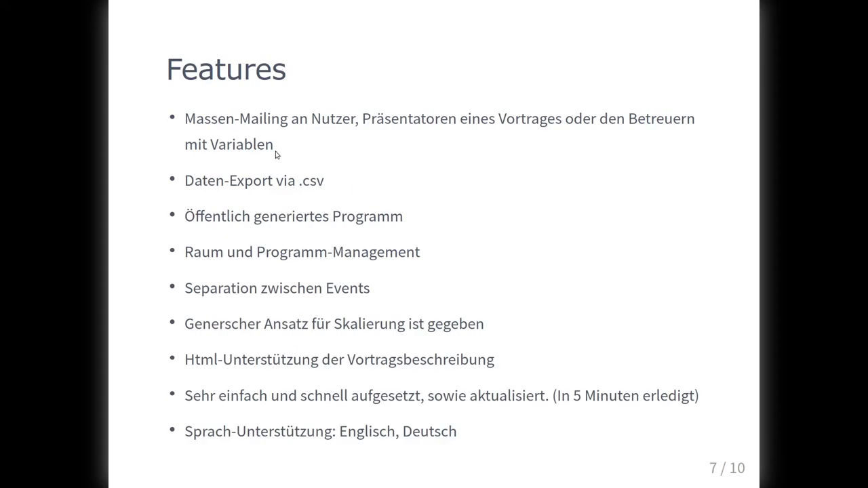
left_click(155, 10)
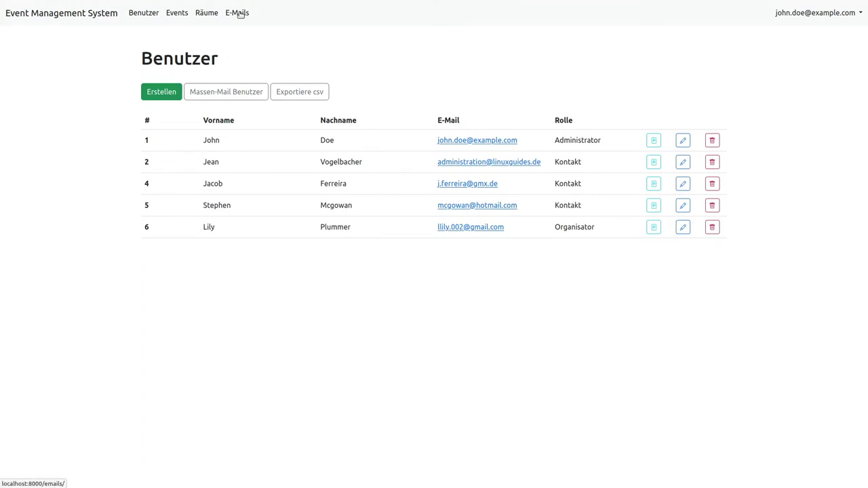
Create a new e-mail template and start its body with 'Hallo'
left_click(241, 14)
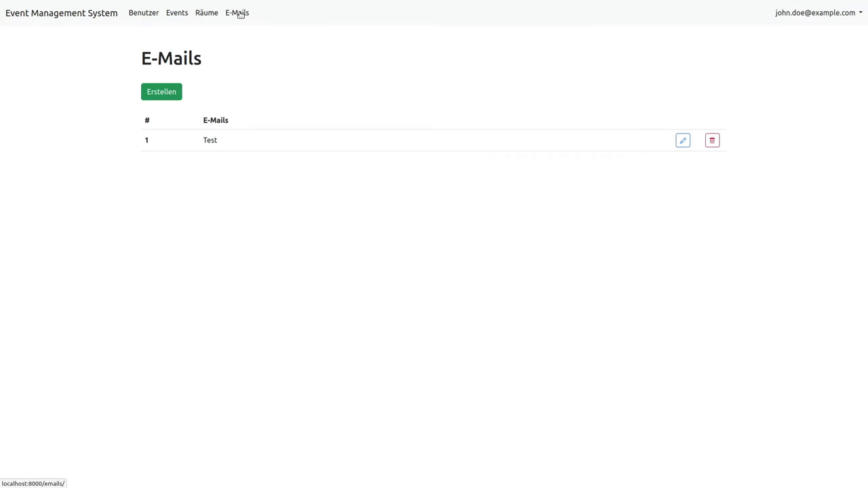
left_click(177, 97)
left_click(214, 189)
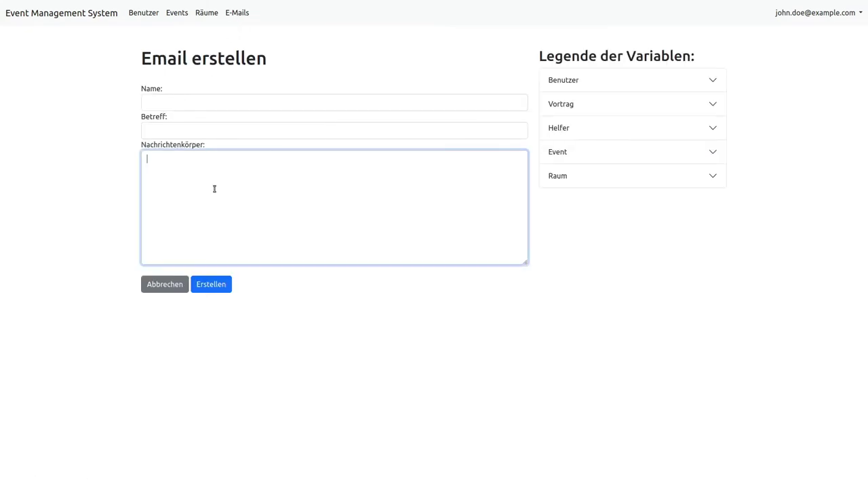
type("Hallo Hallo")
Name the template 'Einladung zum Vorabgespräch' using the autocomplete suggestion
left_click(180, 101)
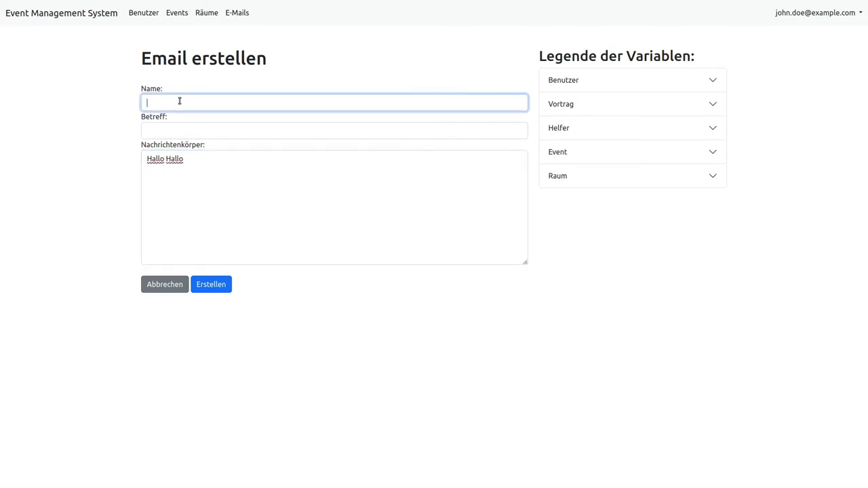
type("Einl")
key("Down")
key("Return")
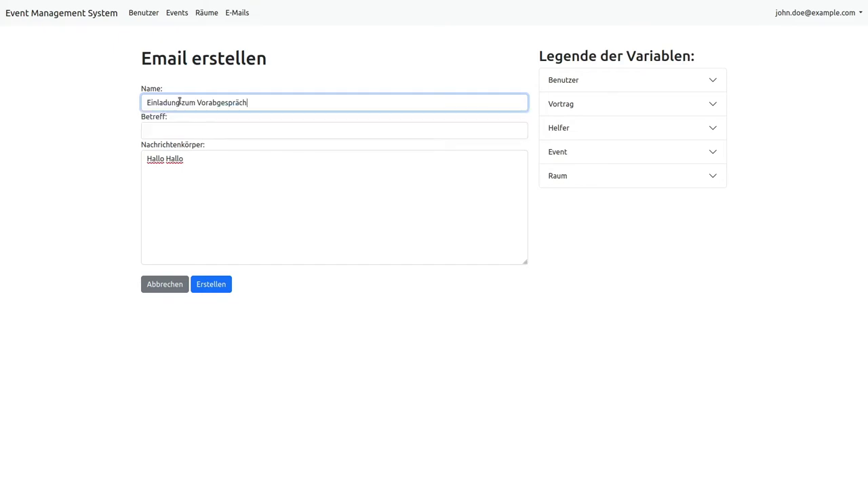
Begin the Betreff subject as 'Ihr Vortrag bei den'
left_click(204, 131)
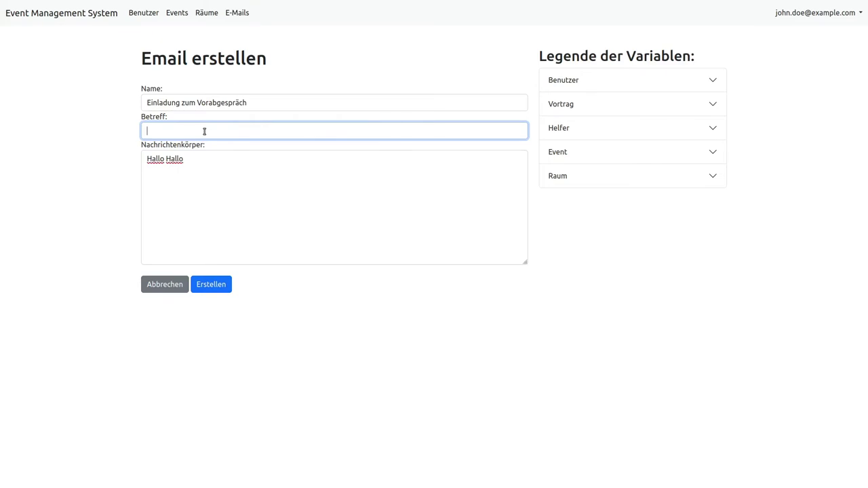
type("Ihr Vortrag b")
key("BackSpace")
key("BackSpace")
key("BackSpace")
Make the subject read 'Ihr Vortrag bei $event.name' using the Event variable legend
left_click(570, 155)
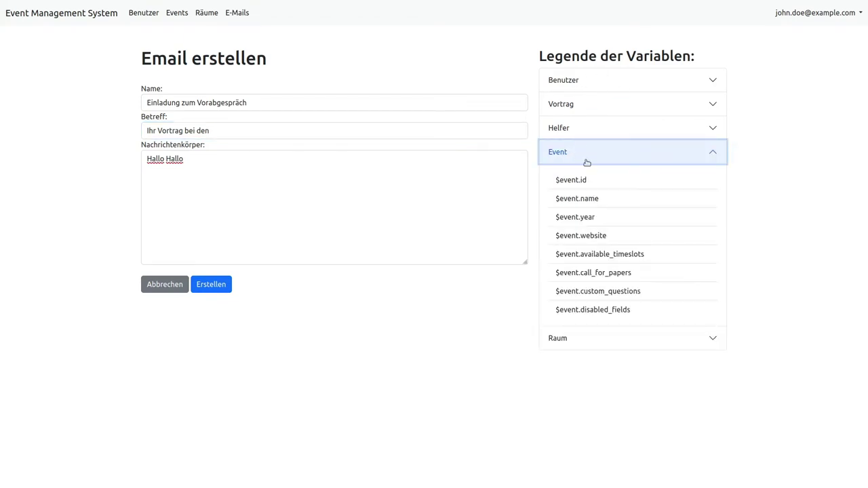
left_click_drag(616, 204, 542, 202)
key("ctrl+c")
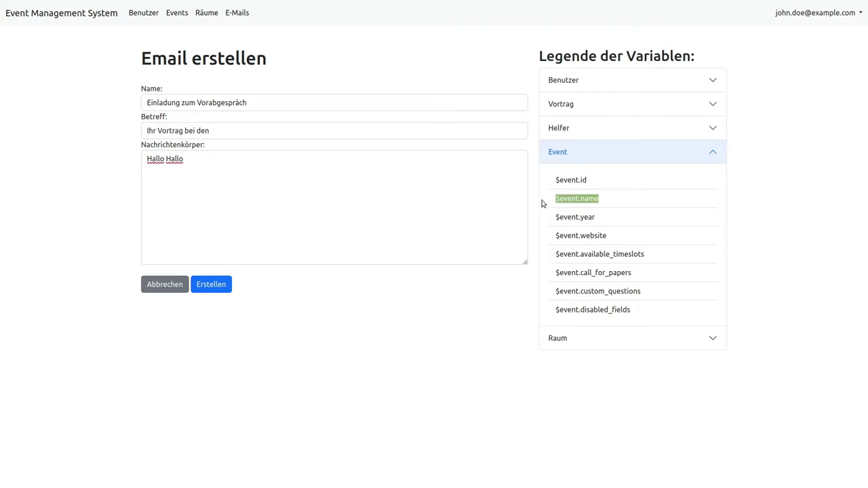
left_click(221, 127)
key("ctrl+v")
double_click(202, 130)
key("BackSpace")
key("BackSpace")
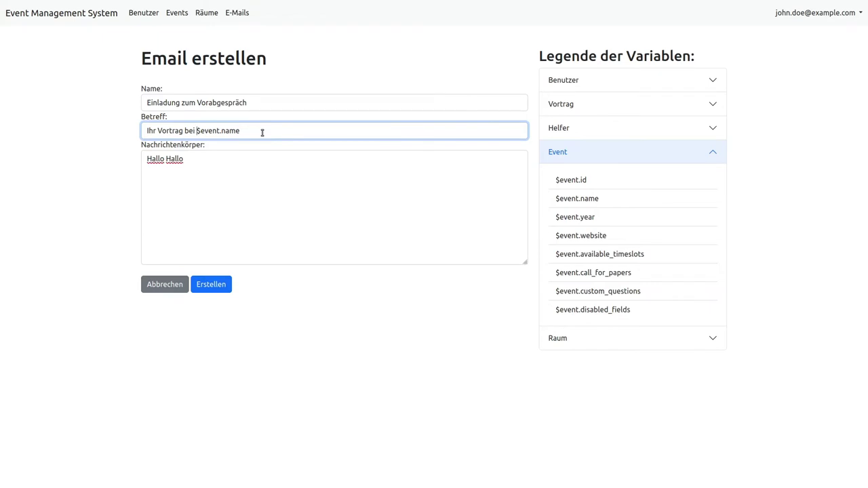
left_click(644, 160)
Start the body with 'Hallo $user.first_name $user.last_name,' followed by a new paragraph
left_click(207, 162)
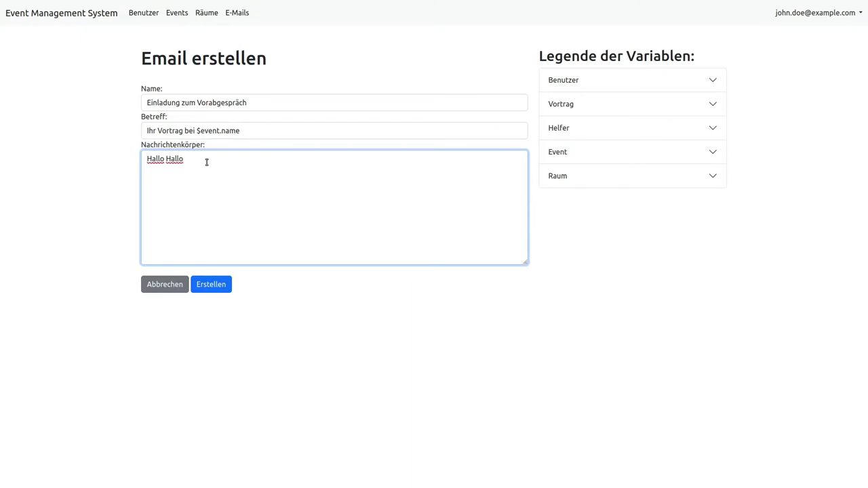
key("BackSpace")
key("BackSpace")
key("BackSpace")
key("BackSpace")
key("BackSpace")
left_click(591, 78)
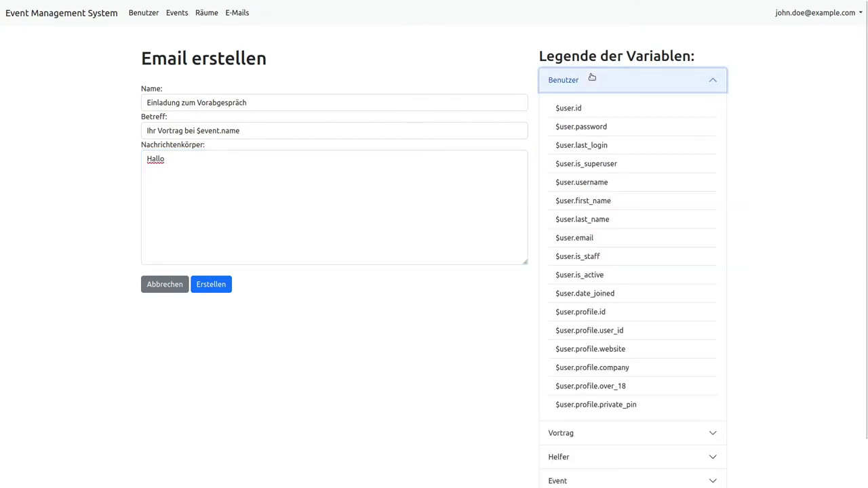
left_click_drag(618, 204, 552, 202)
key("ctrl+c")
left_click(202, 163)
key("ctrl+v")
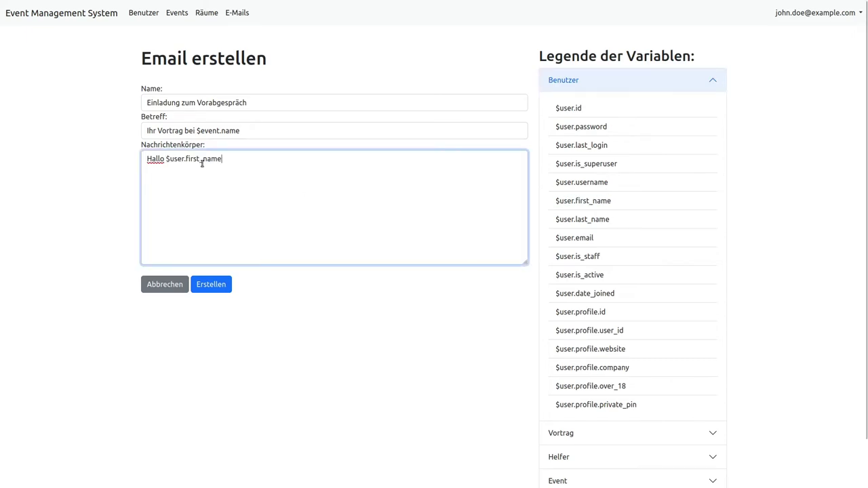
left_click_drag(618, 226, 550, 223)
key("ctrl+c")
left_click(248, 167)
key("ctrl+v")
type(",")
key("Return")
key("Return")
scroll(560, 407, "down", 1)
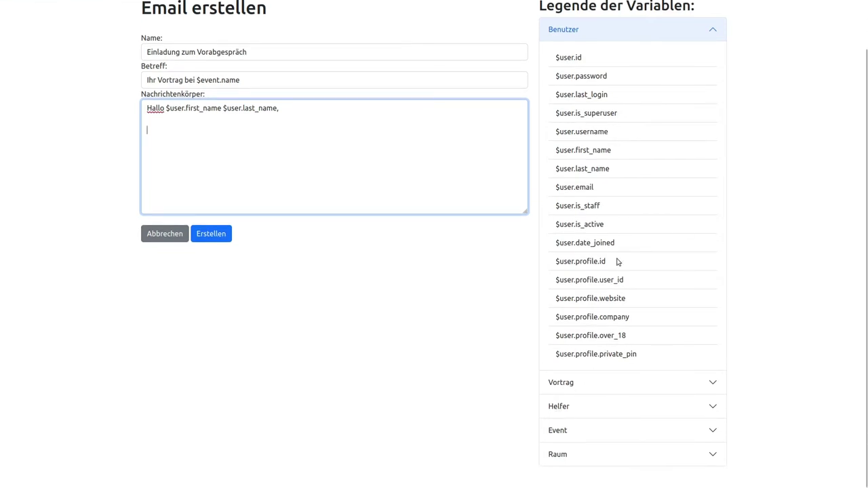
scroll(622, 306, "up", 1)
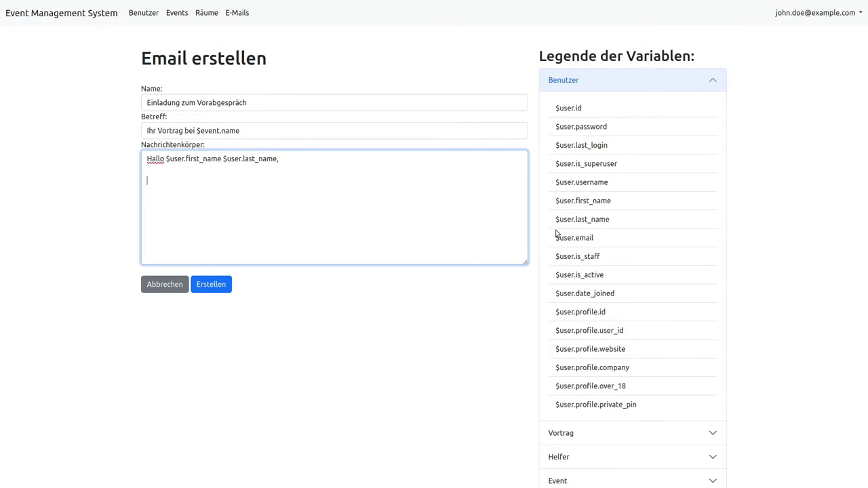
left_click(626, 89)
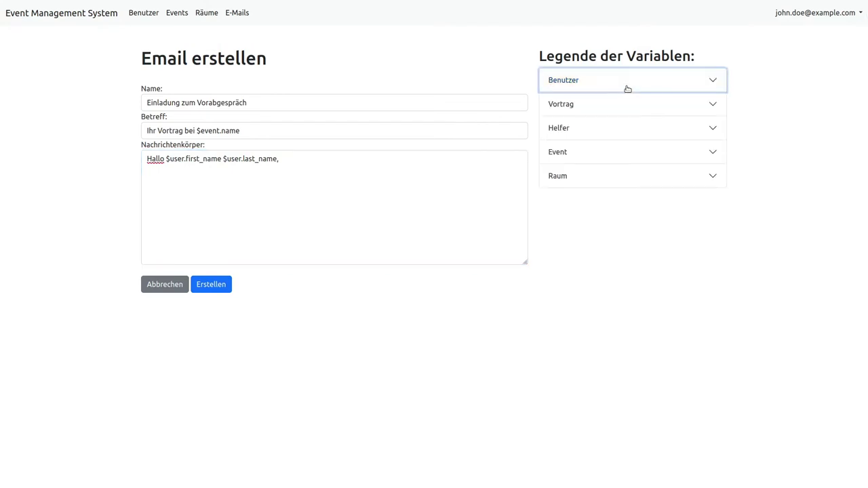
left_click(588, 183)
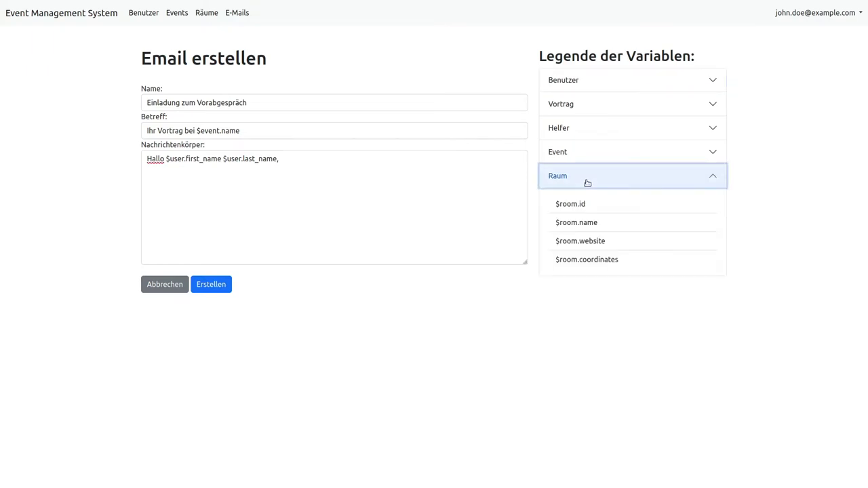
left_click(577, 105)
scroll(606, 316, "down", 1)
scroll(605, 316, "down", 3)
scroll(606, 356, "down", 2)
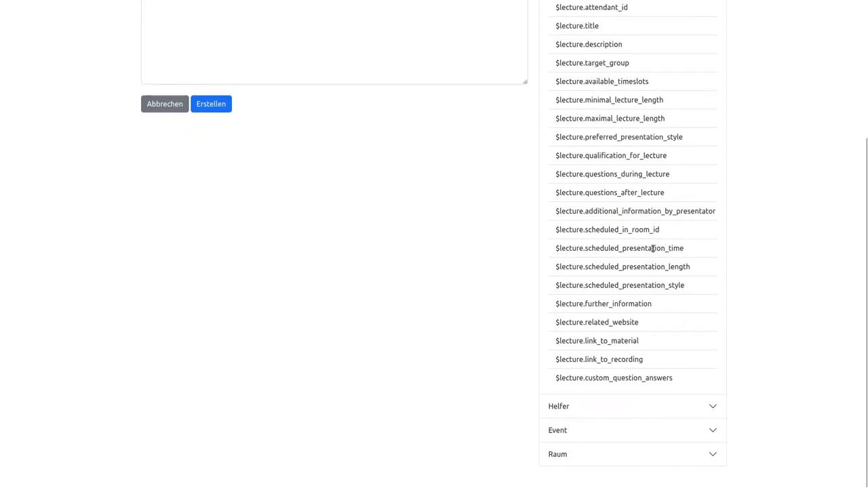
scroll(652, 248, "up", 3)
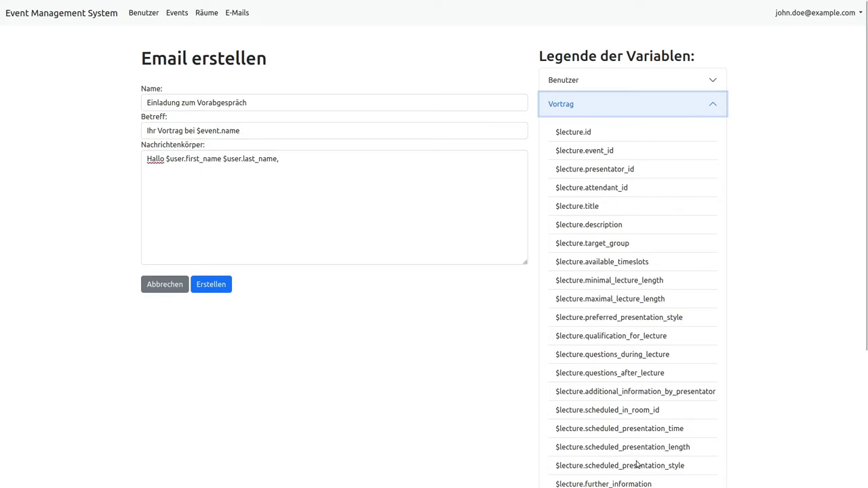
scroll(626, 439, "down", 3)
scroll(633, 441, "up", 3)
left_click(311, 180)
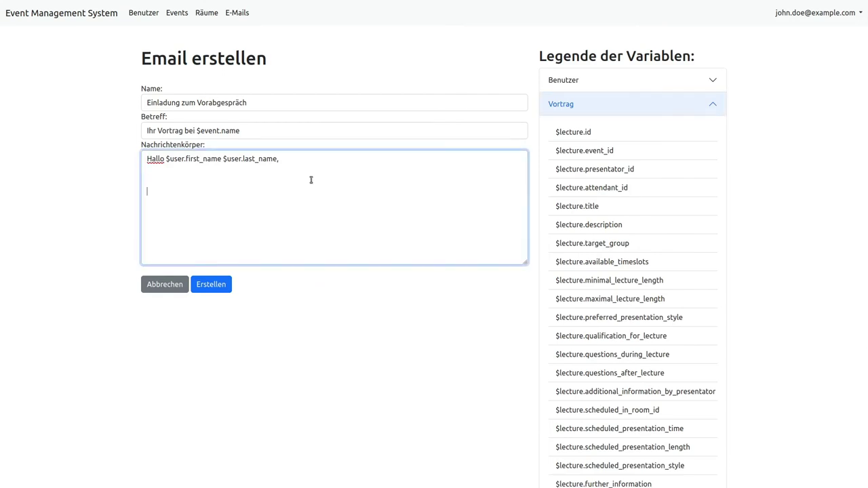
Save the template, visit Massen-Mail Benutzer from the users page, and return to Benutzer
left_click(222, 285)
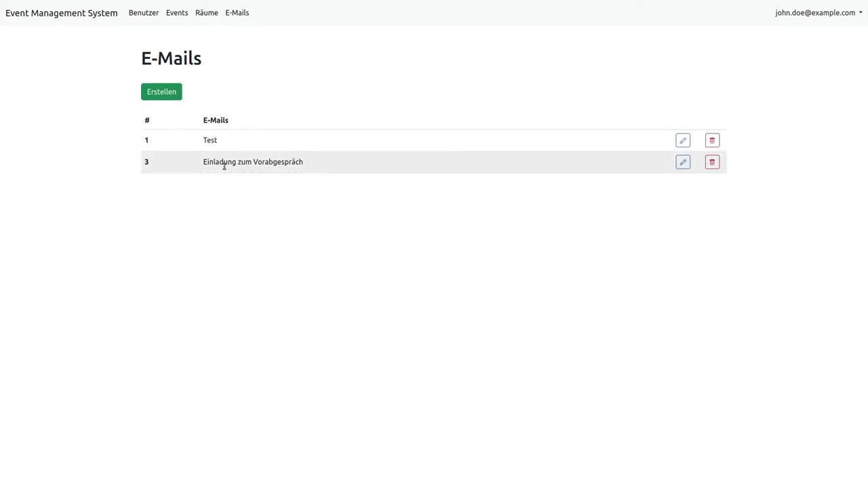
left_click(136, 16)
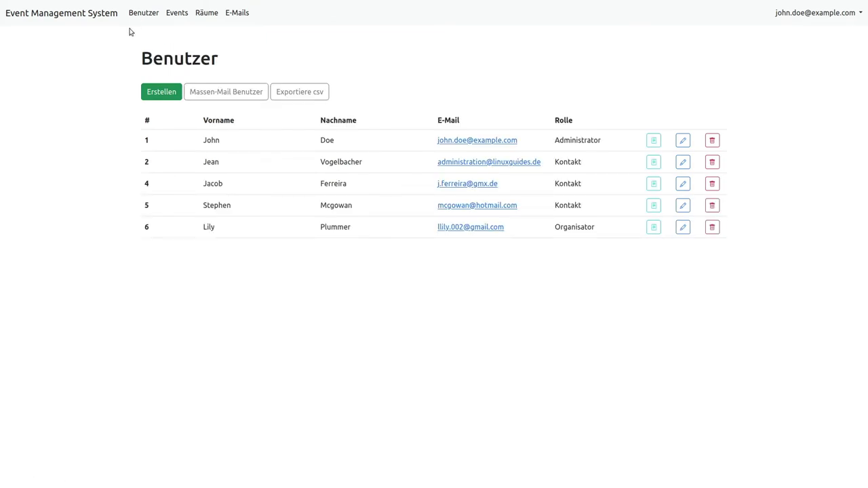
left_click(206, 88)
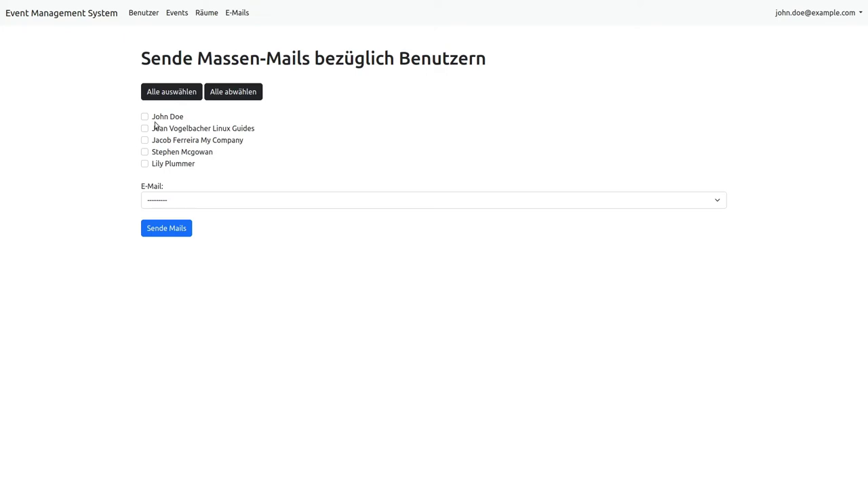
left_click(146, 19)
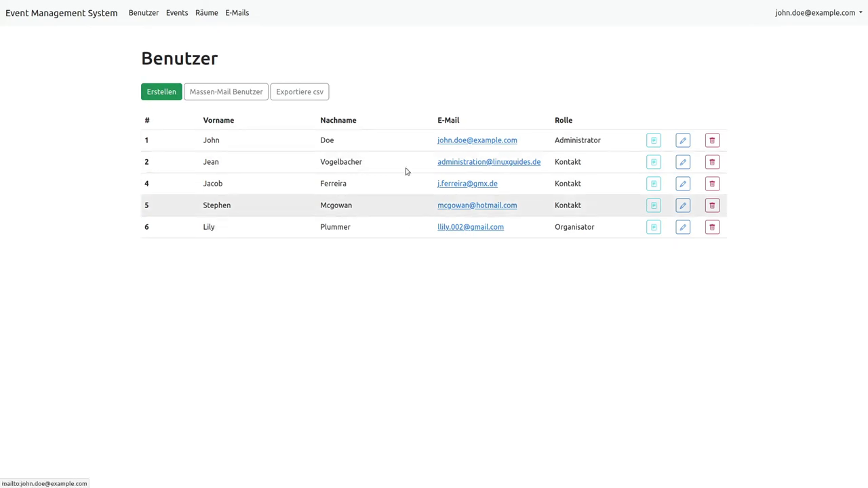
Open the talks mass-mail form for the Tux-Tage 2040 event
left_click(174, 15)
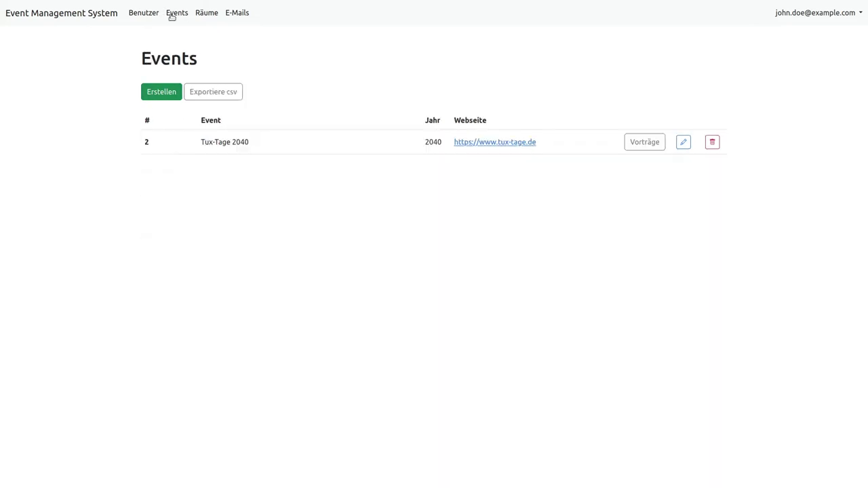
left_click(645, 142)
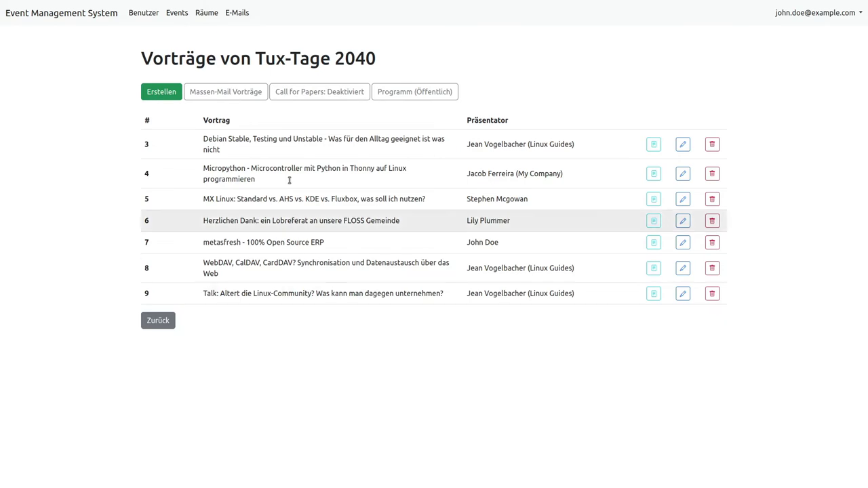
left_click(230, 98)
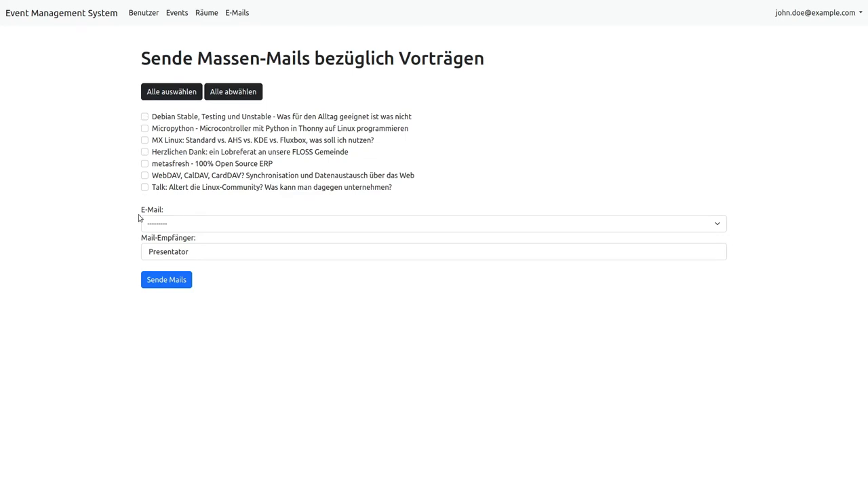
Select all seven talks, choose the 'Einladung zum Vorabgespräch' template, and keep Presentator as recipient
left_click(173, 91)
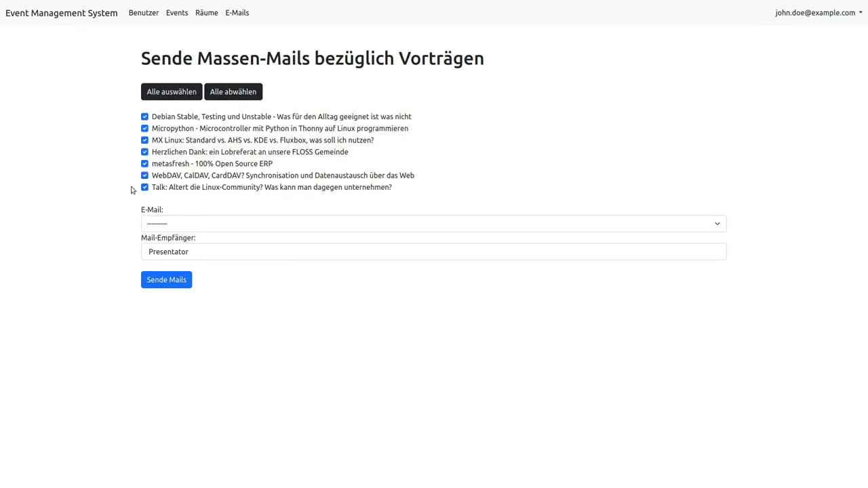
left_click(185, 223)
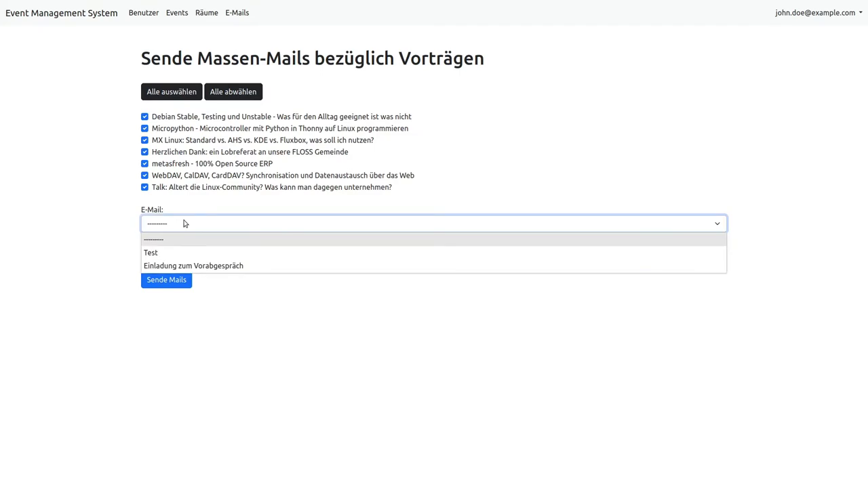
left_click(174, 266)
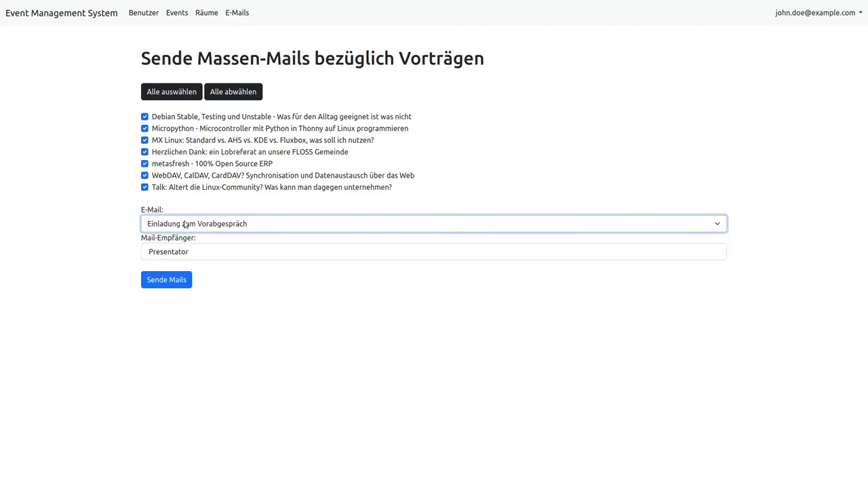
left_click(189, 256)
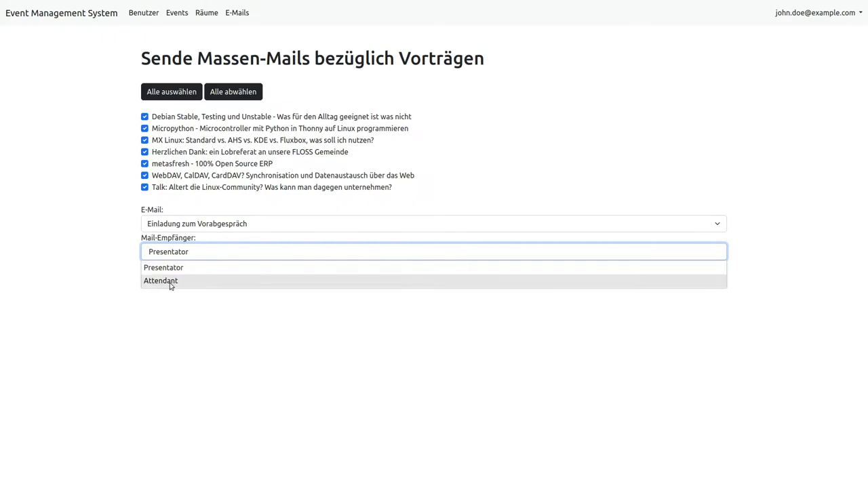
left_click(93, 246)
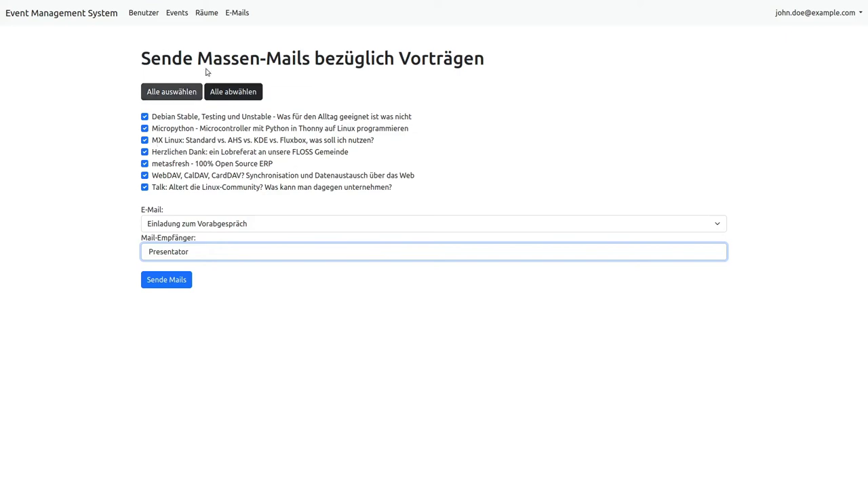
mouse_move(203, 2)
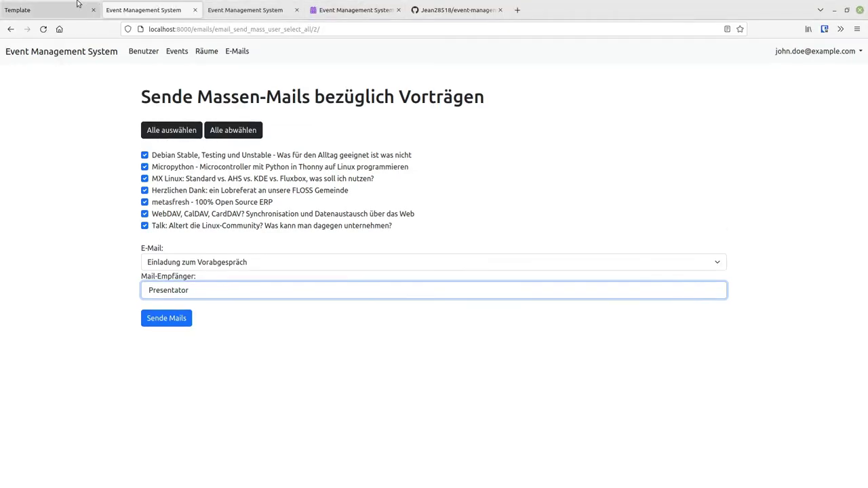